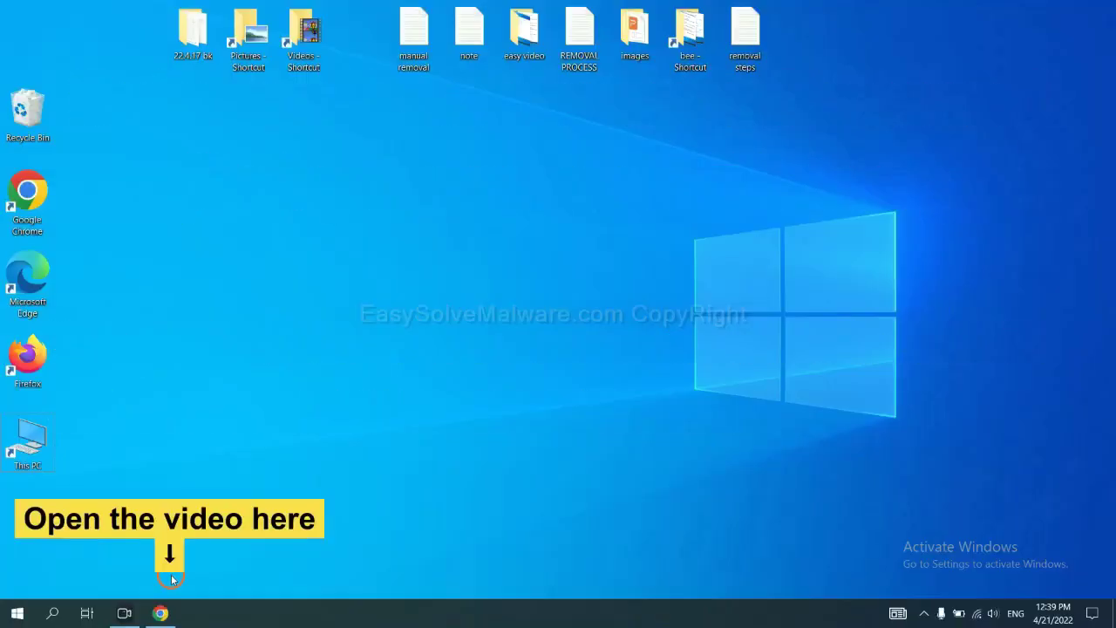
# Step: Open Chrome and follow the description link to the easysolvemalware.com removal guide
pyautogui.click(170, 613)
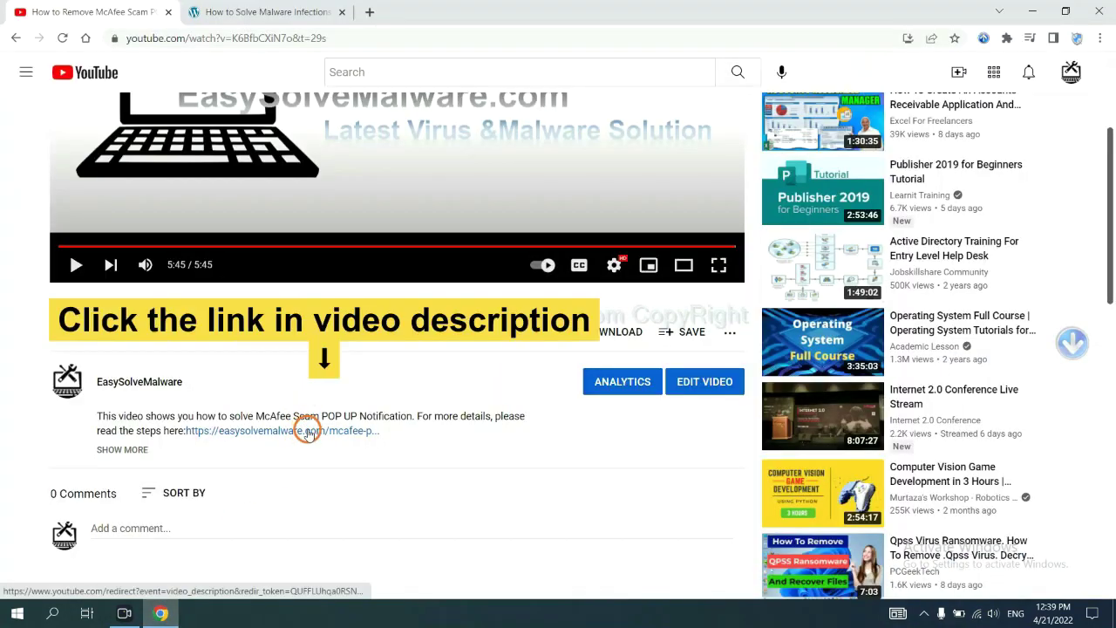
pyautogui.click(307, 433)
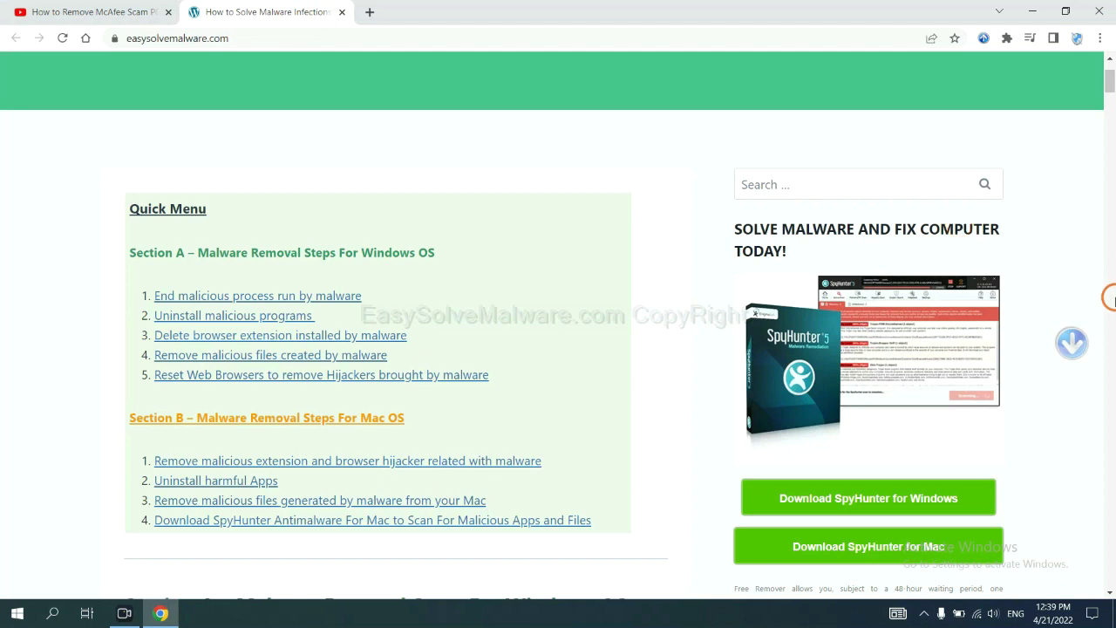
pyautogui.scroll(-3, 1109, 297)
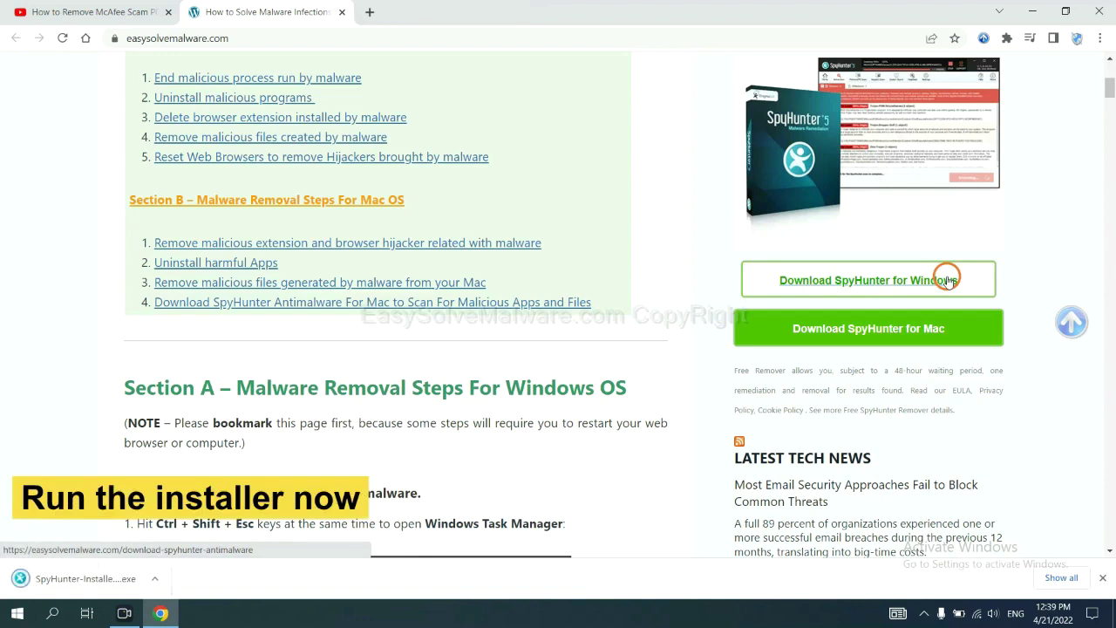
# Step: Run the SpyHunter installer in English, accept the EULA and Privacy Policy, and start installing
pyautogui.click(70, 580)
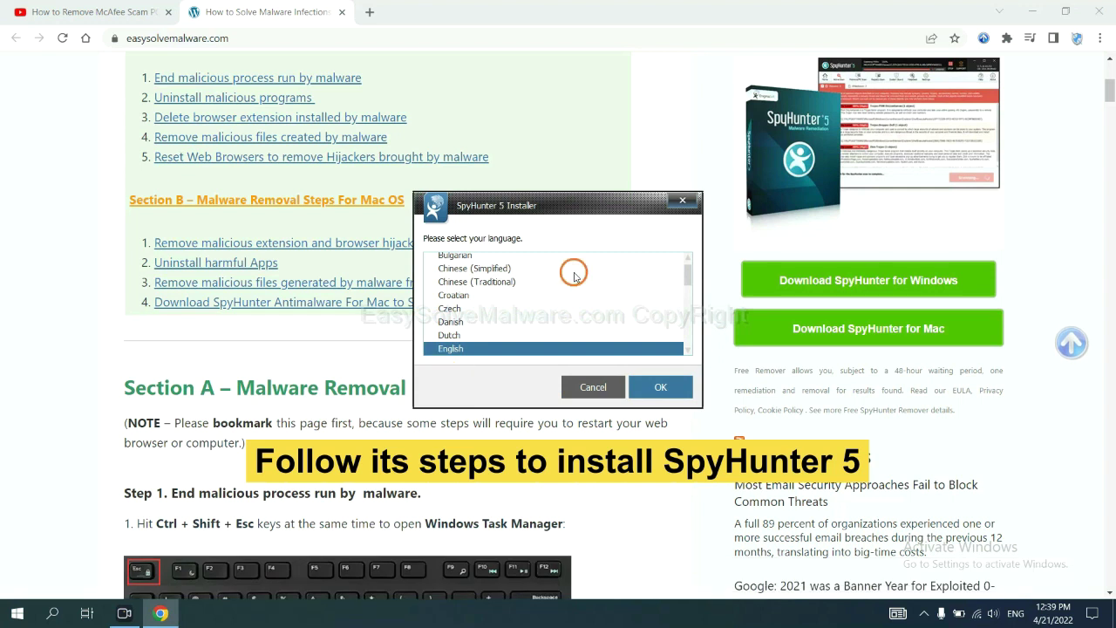
pyautogui.click(645, 386)
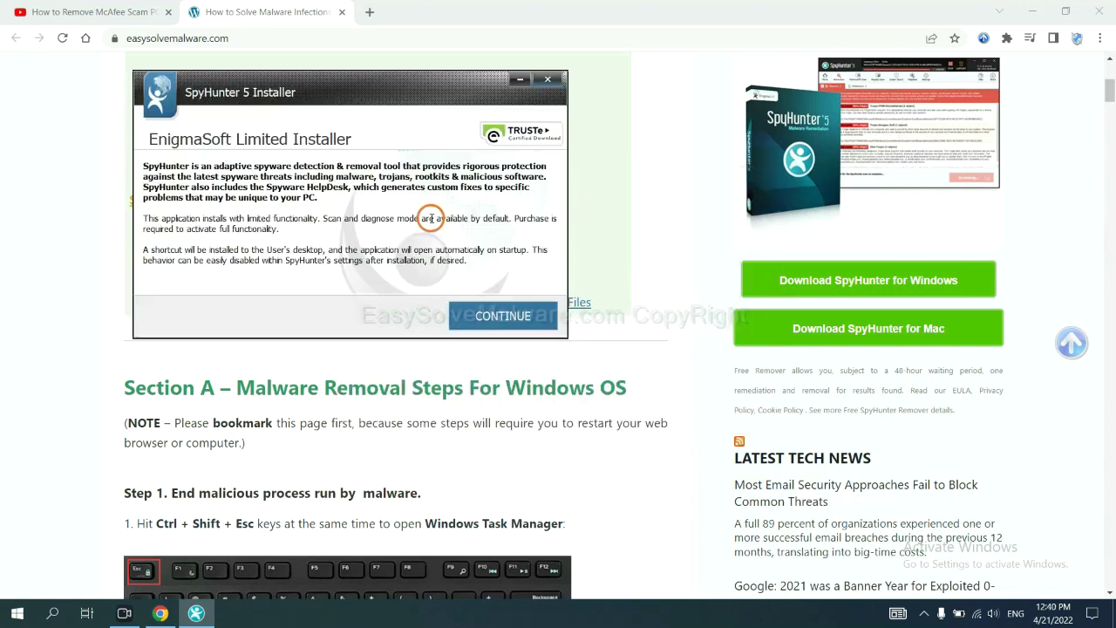
pyautogui.click(475, 317)
pyautogui.click(360, 279)
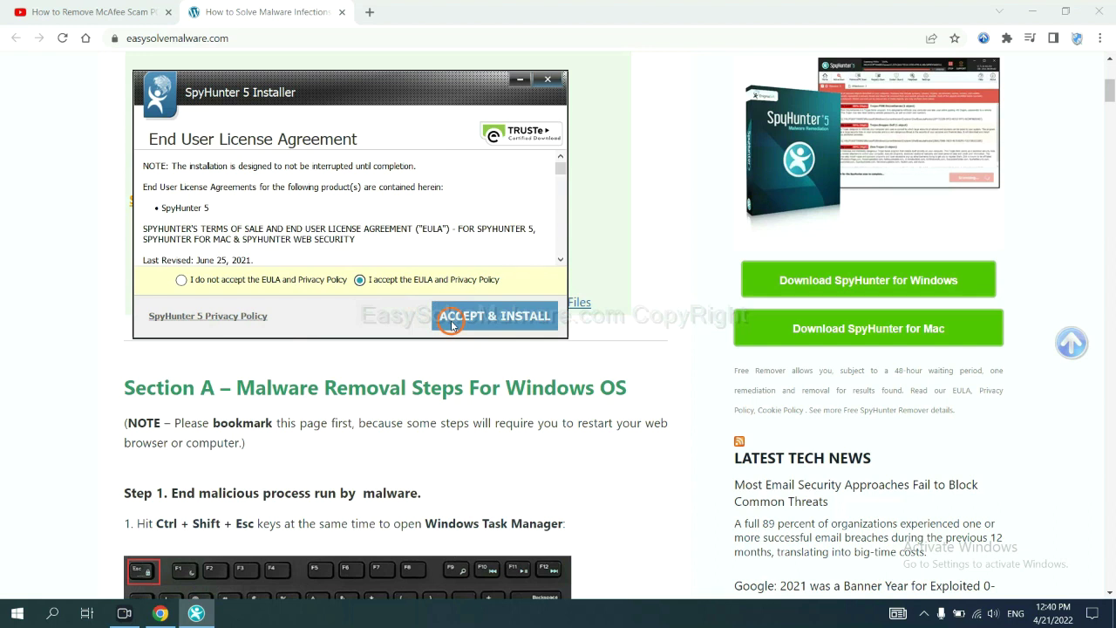
pyautogui.click(452, 321)
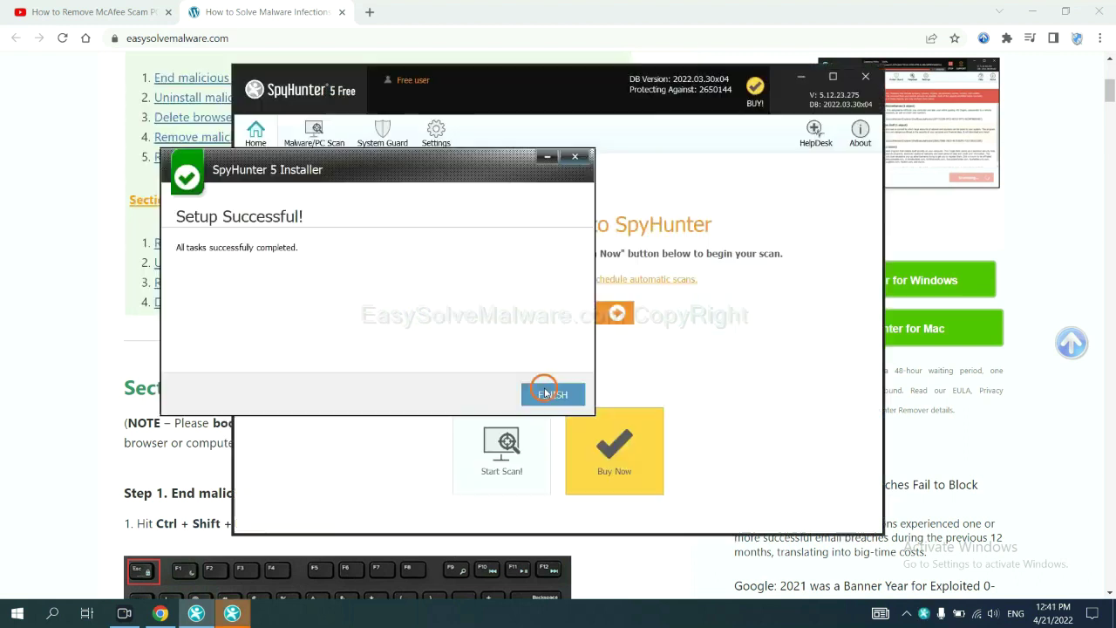
# Step: Finish setup, run a SpyHunter computer scan, and move past the Unknown Objects page
pyautogui.click(549, 397)
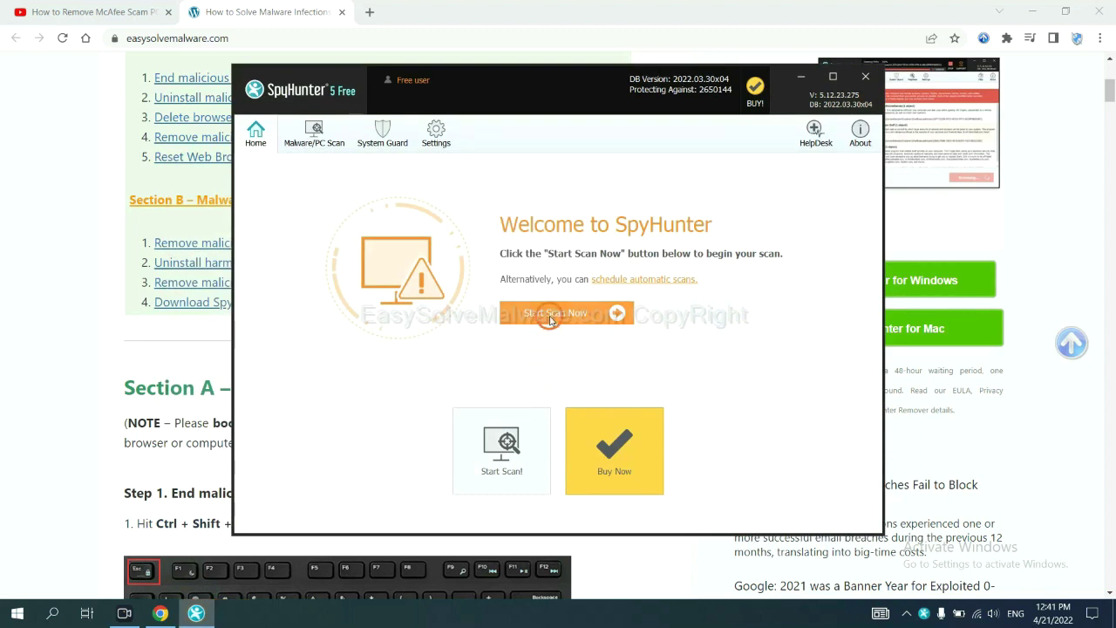
pyautogui.click(550, 319)
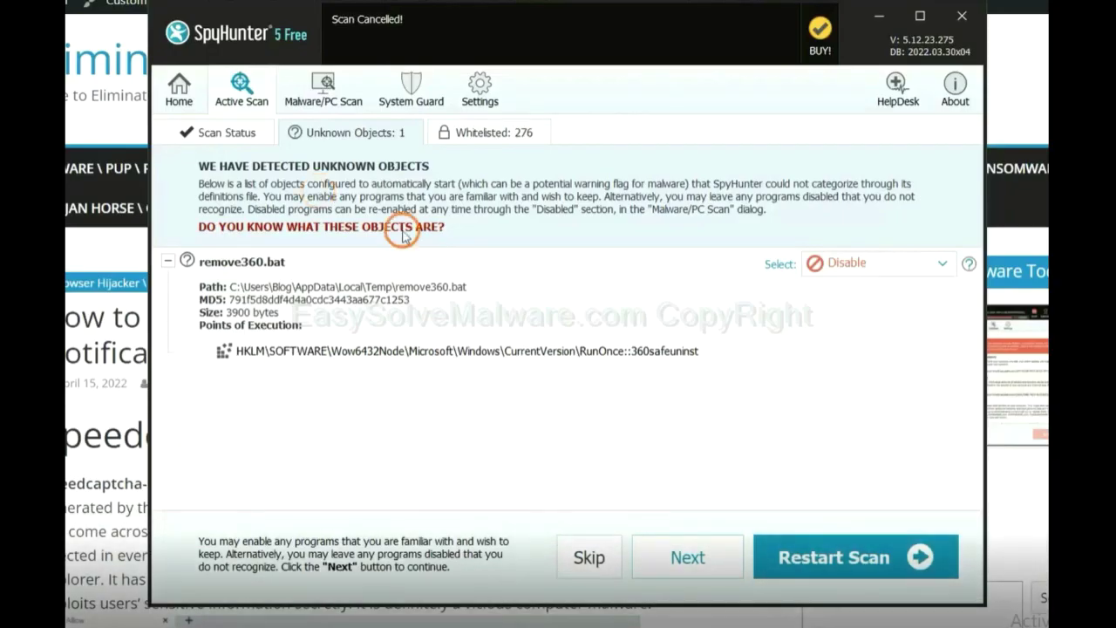
pyautogui.click(687, 561)
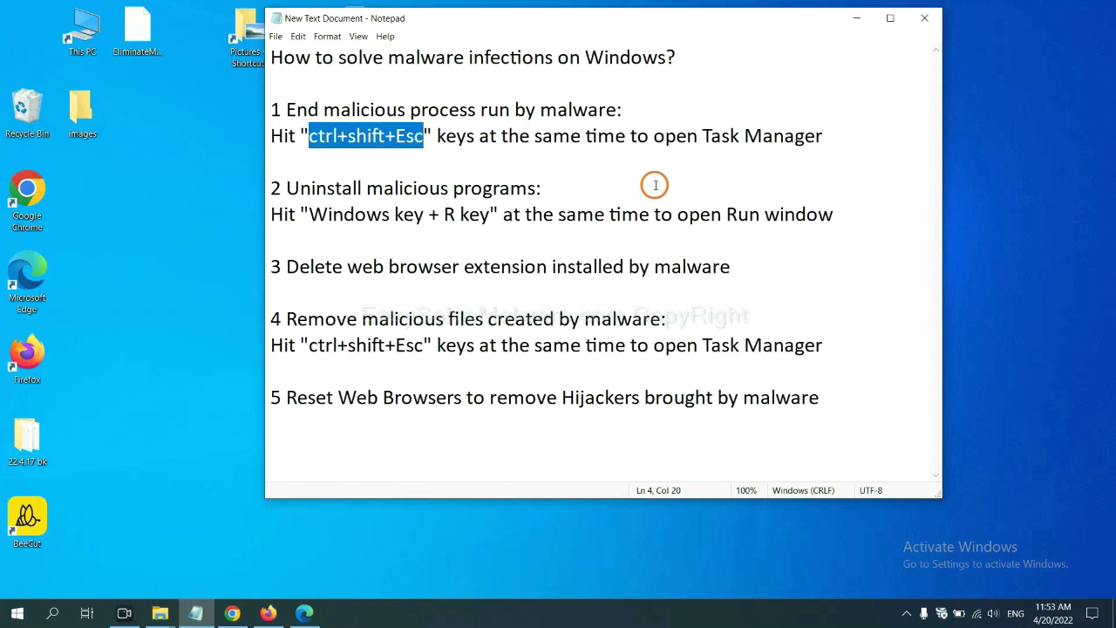
# Step: Highlight the Ctrl+Shift+Esc instruction in the notes and open Task Manager
pyautogui.click(396, 137)
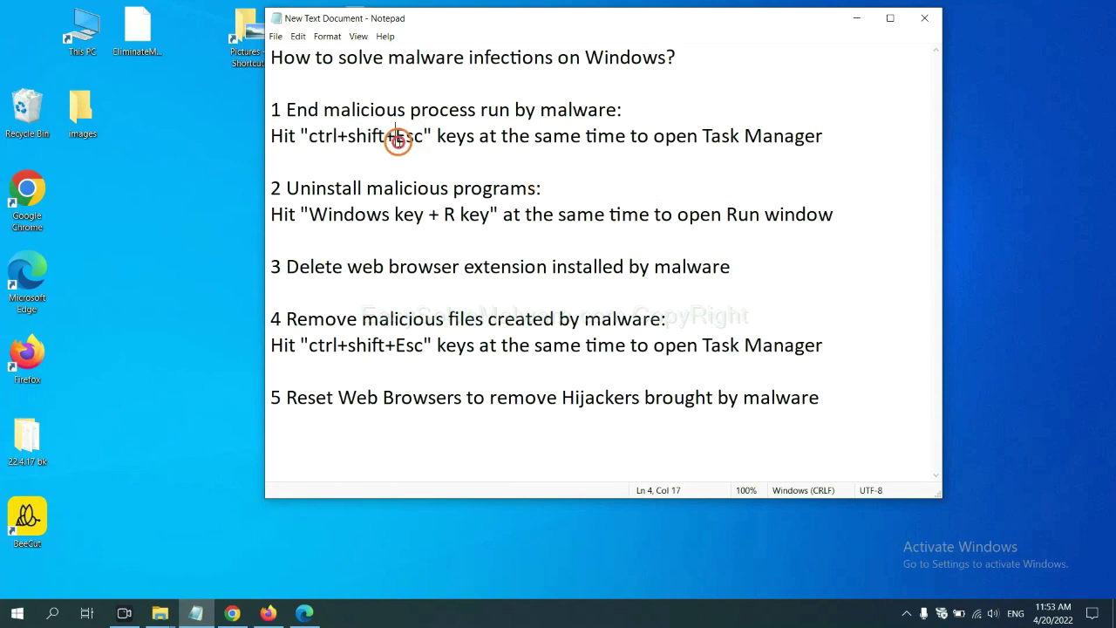
pyautogui.moveTo(423, 138); pyautogui.dragTo(311, 140)
pyautogui.hotkey('ctrl', 'shift', 'Escape')
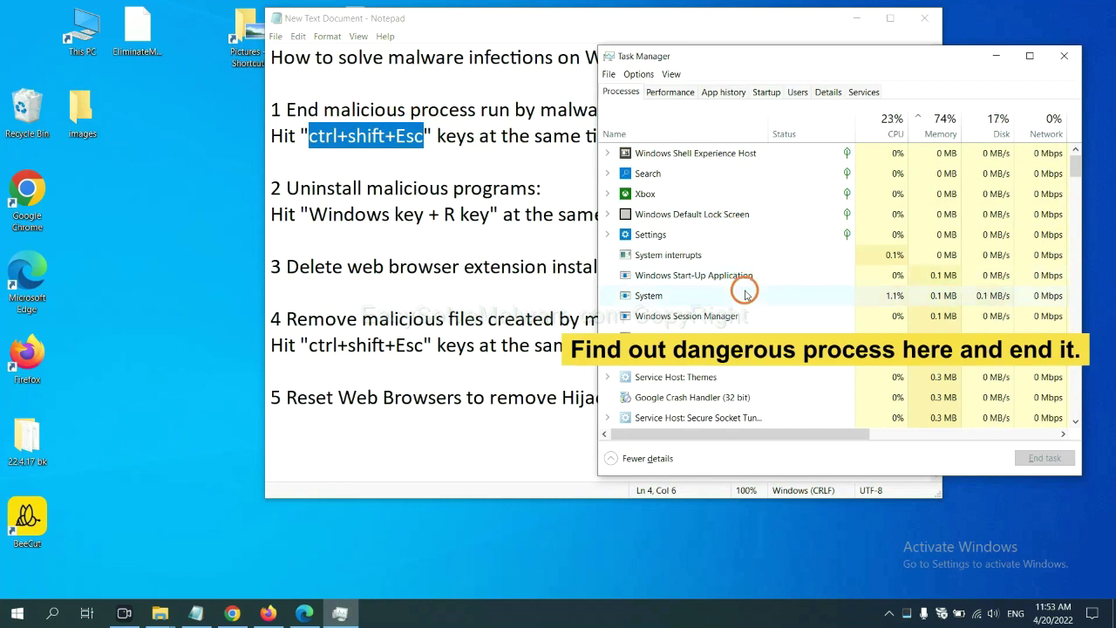
# Step: End the Usermode Font Driver Host process, close Task Manager, and return to the notes
pyautogui.click(746, 295)
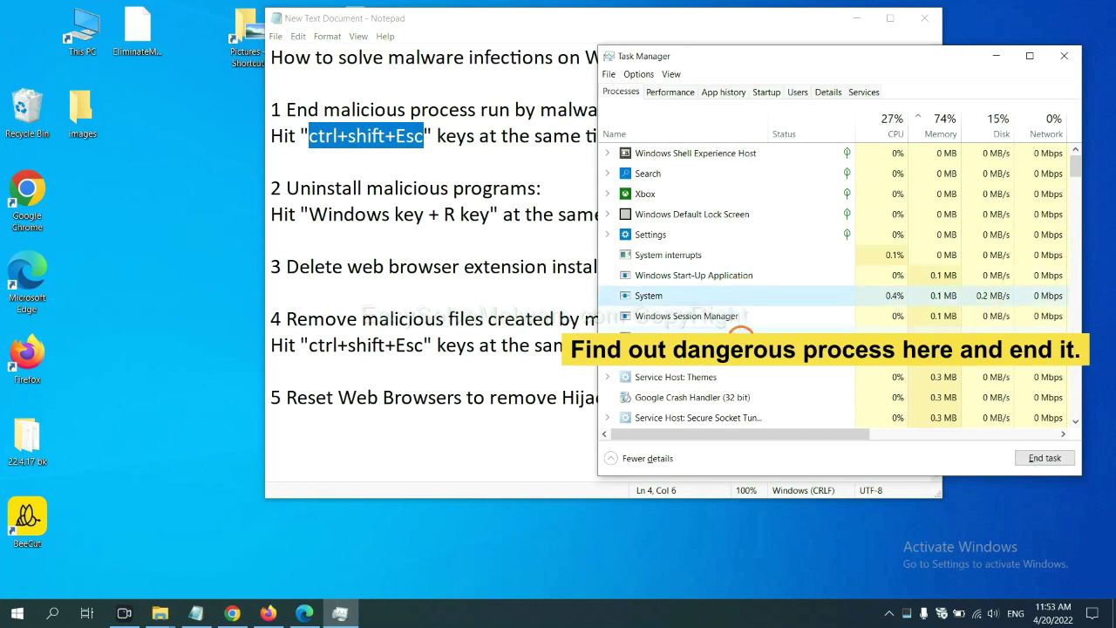
pyautogui.click(741, 336)
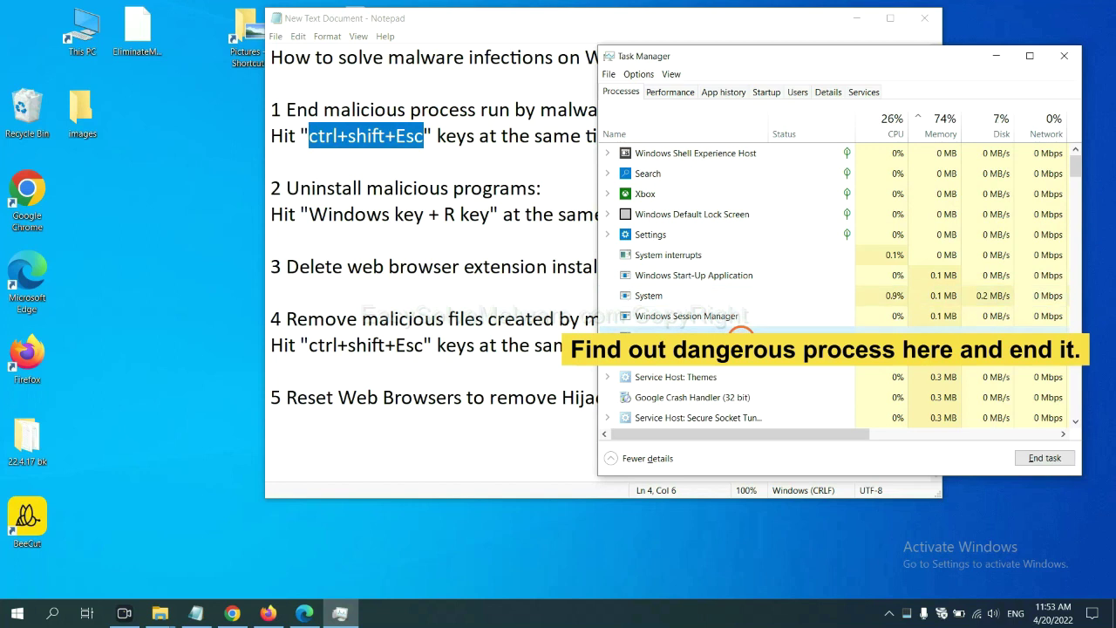
pyautogui.click(1053, 458)
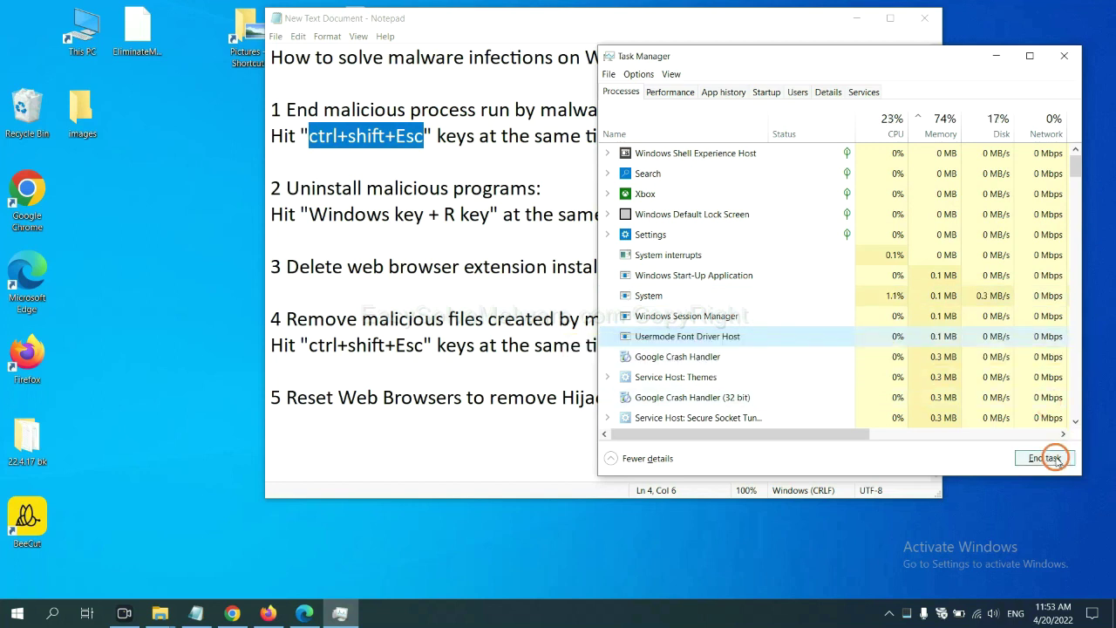
pyautogui.click(1061, 57)
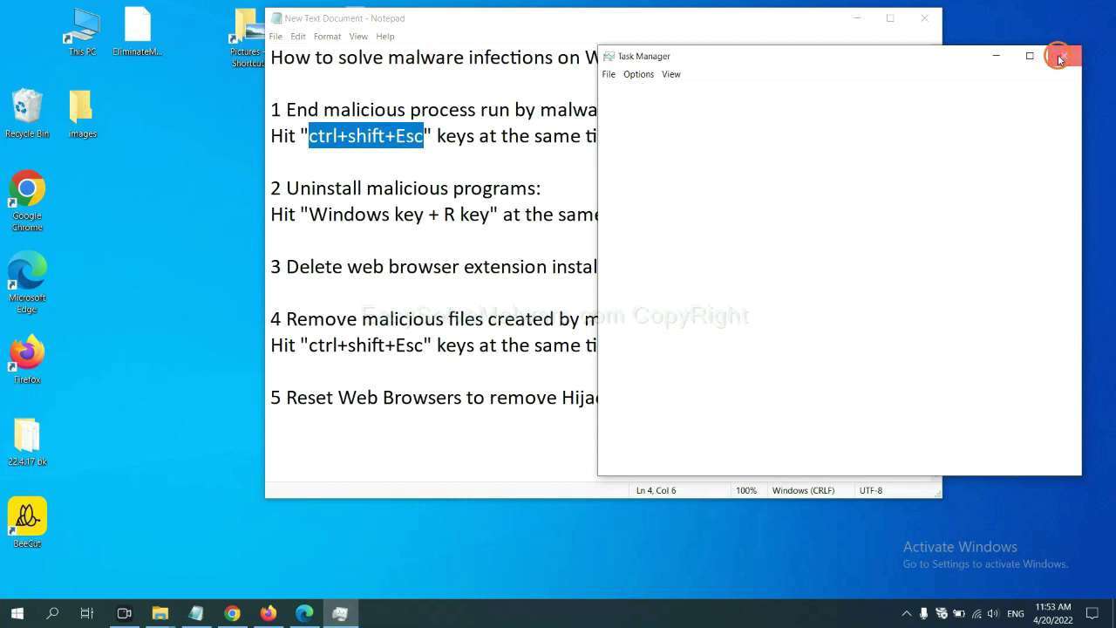
pyautogui.click(694, 203)
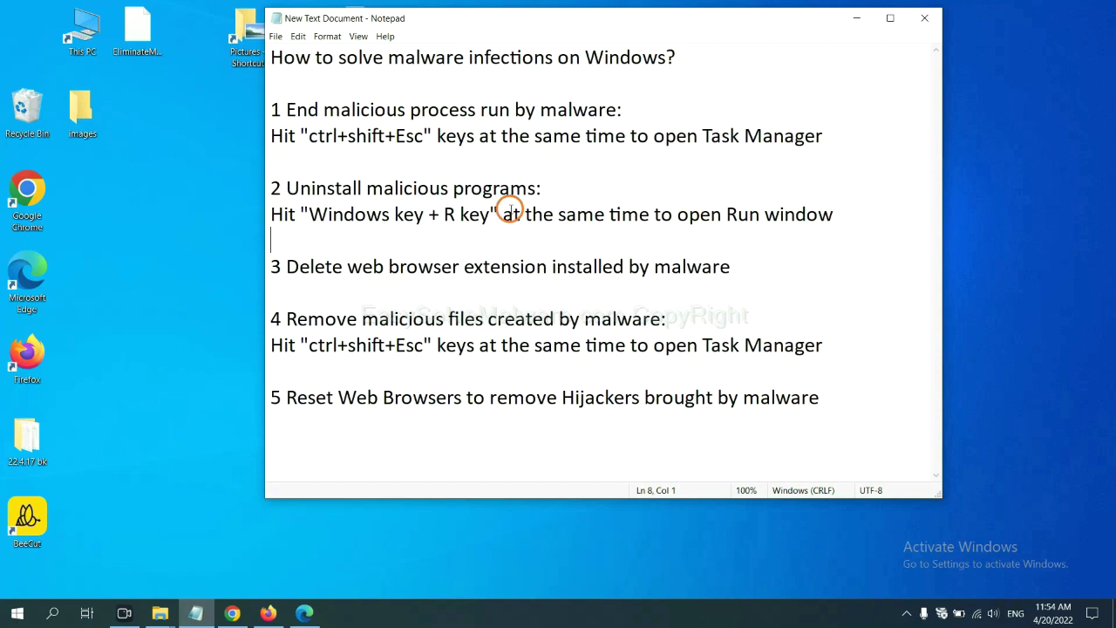
# Step: Highlight the Win+R instruction, open Run beside the notes, and select its 'control panel' command
pyautogui.click(305, 220)
pyautogui.moveTo(305, 220); pyautogui.dragTo(486, 224)
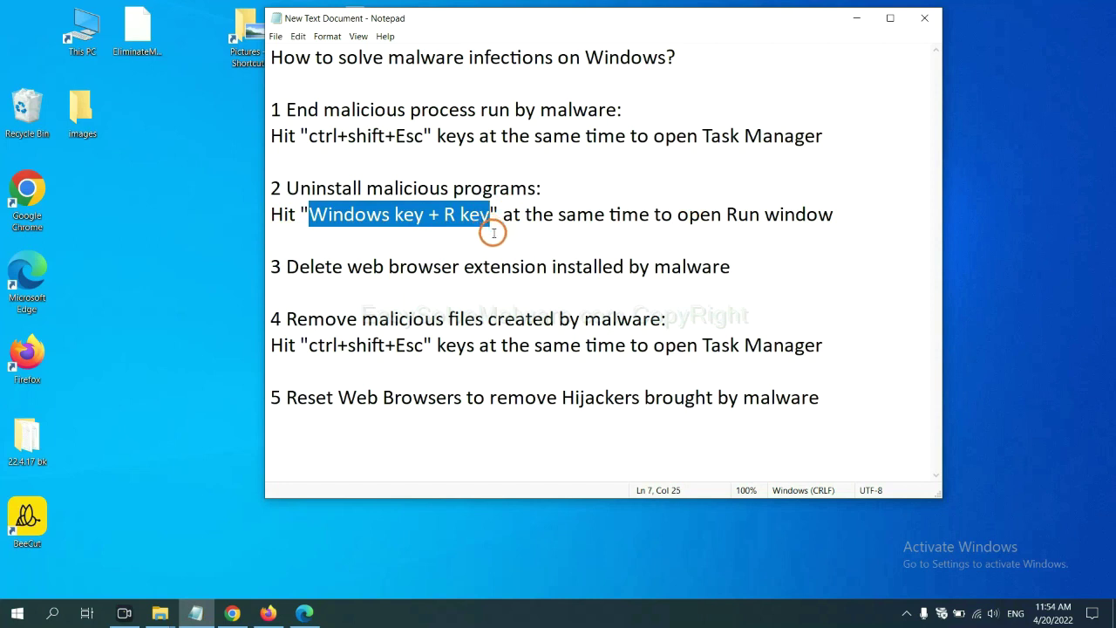
pyautogui.press('super+r')
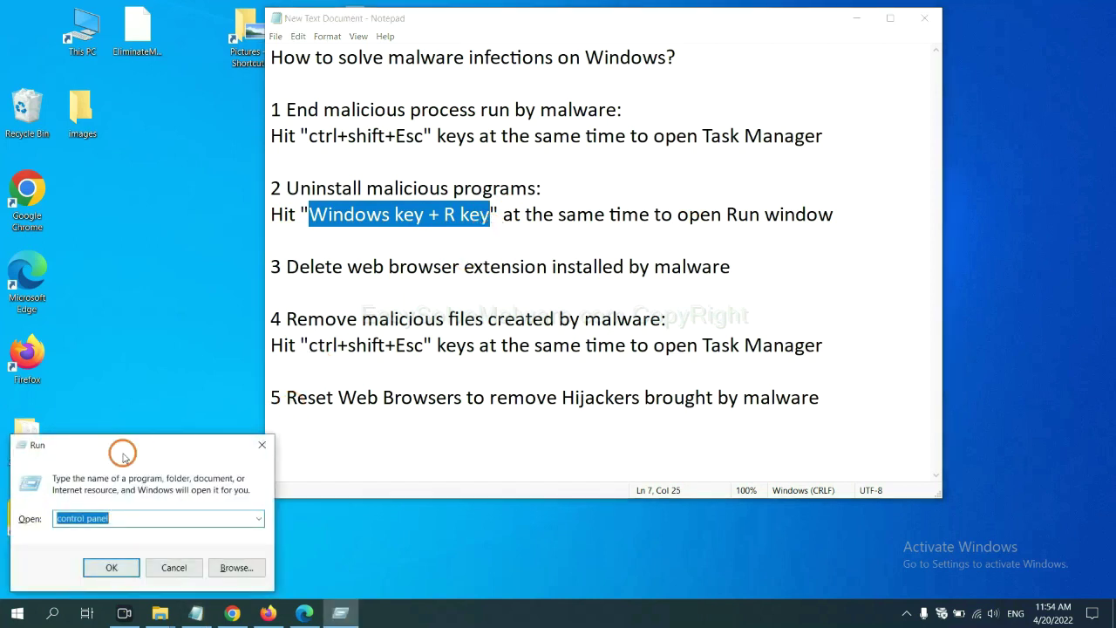
pyautogui.moveTo(122, 456); pyautogui.dragTo(853, 195)
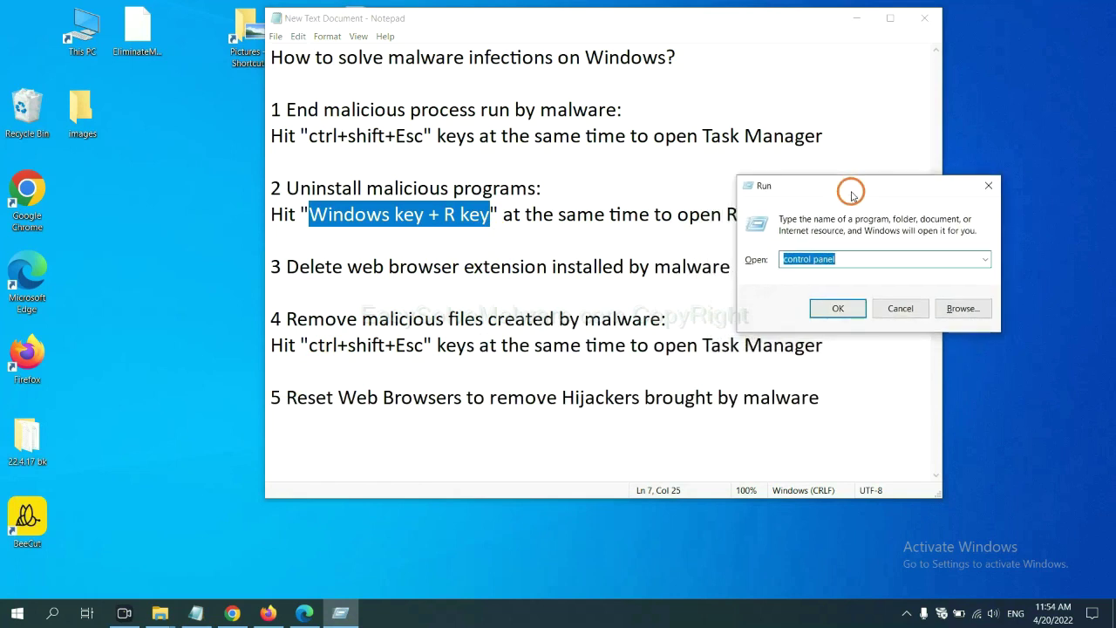
pyautogui.click(860, 259)
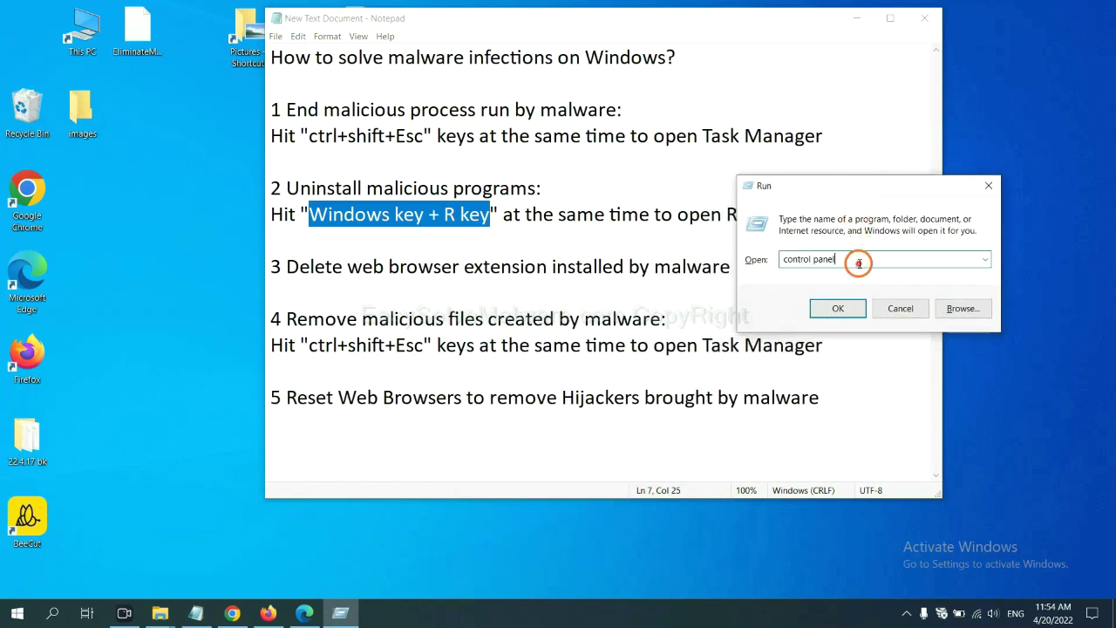
pyautogui.moveTo(860, 259); pyautogui.dragTo(756, 259)
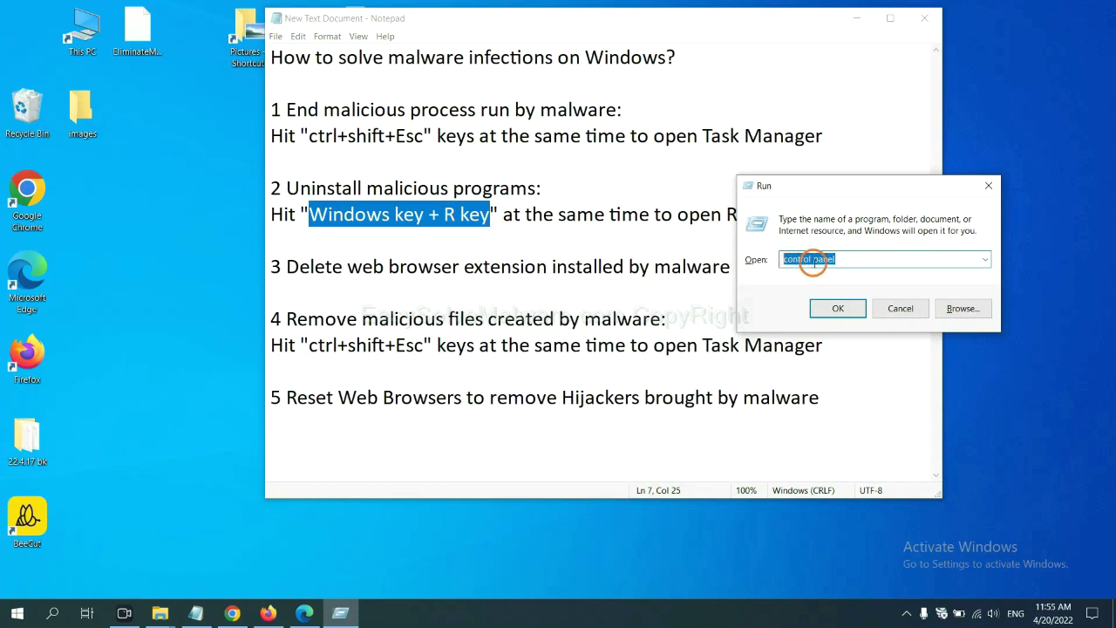
# Step: Launch Control Panel, view installed programs, select Xiph.Org Open Codecs, then close the list
pyautogui.click(831, 313)
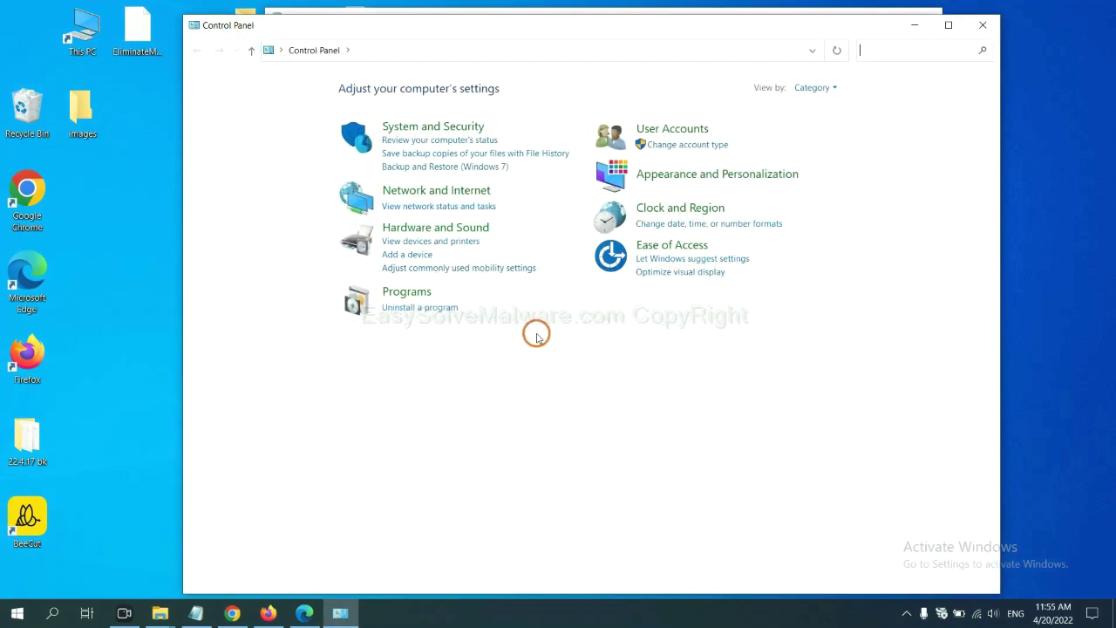
pyautogui.click(439, 311)
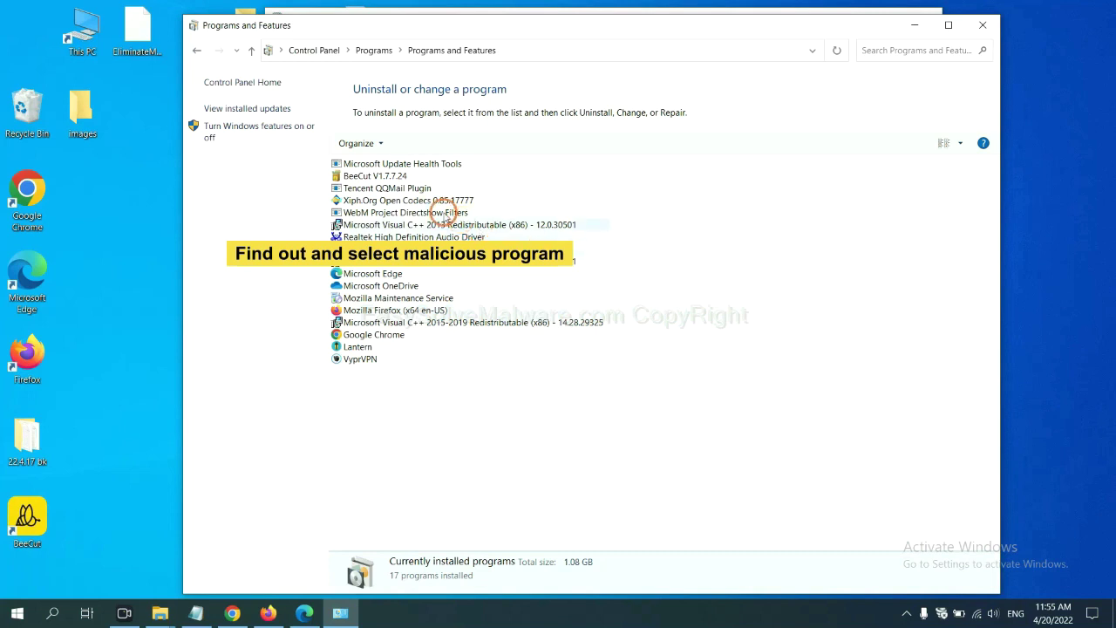
pyautogui.click(438, 200)
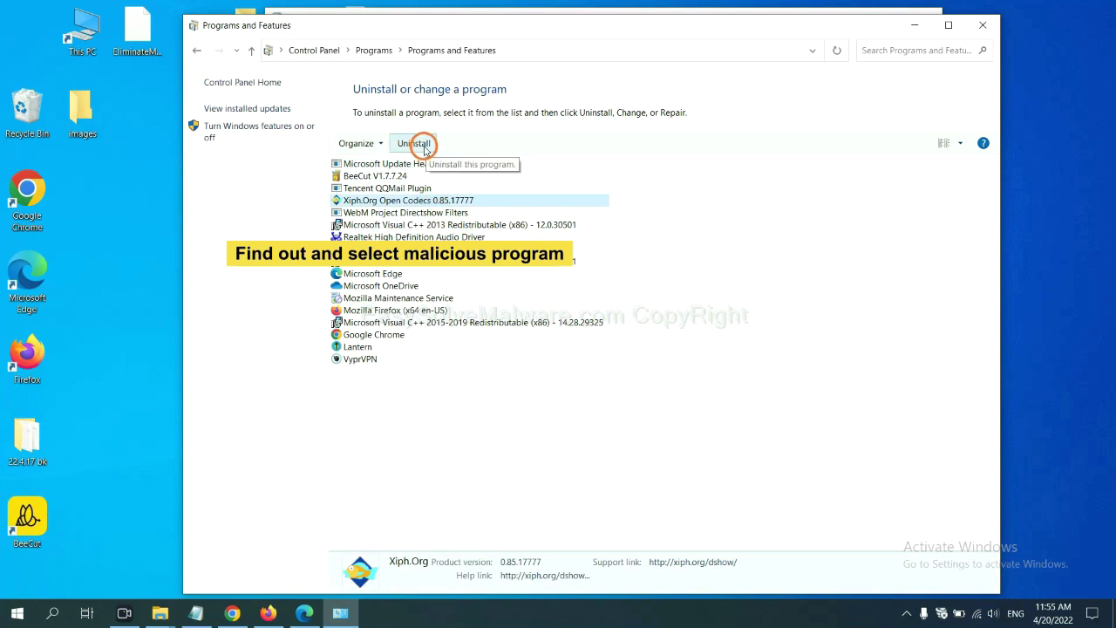
pyautogui.click(988, 27)
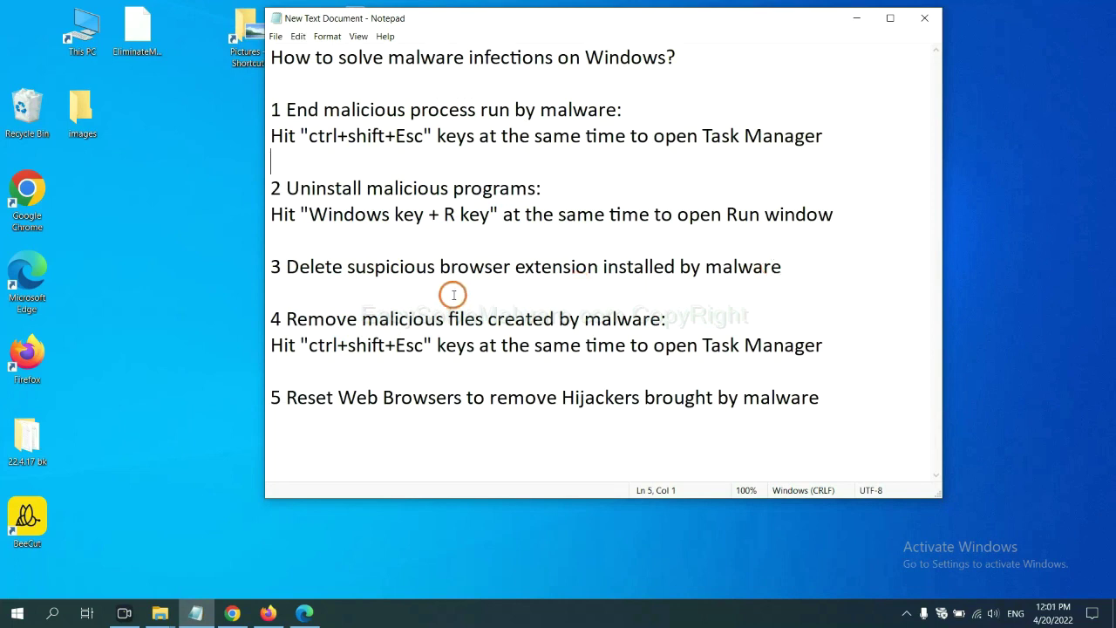
# Step: Bring Chrome forward and open its Extensions page through More tools
pyautogui.click(237, 613)
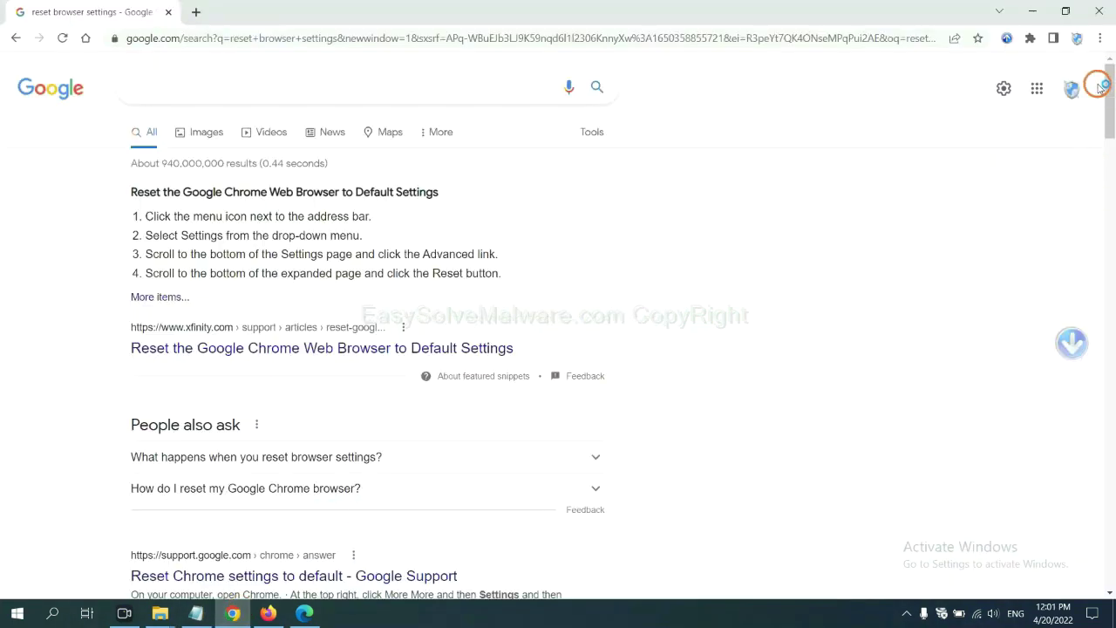
pyautogui.click(1100, 44)
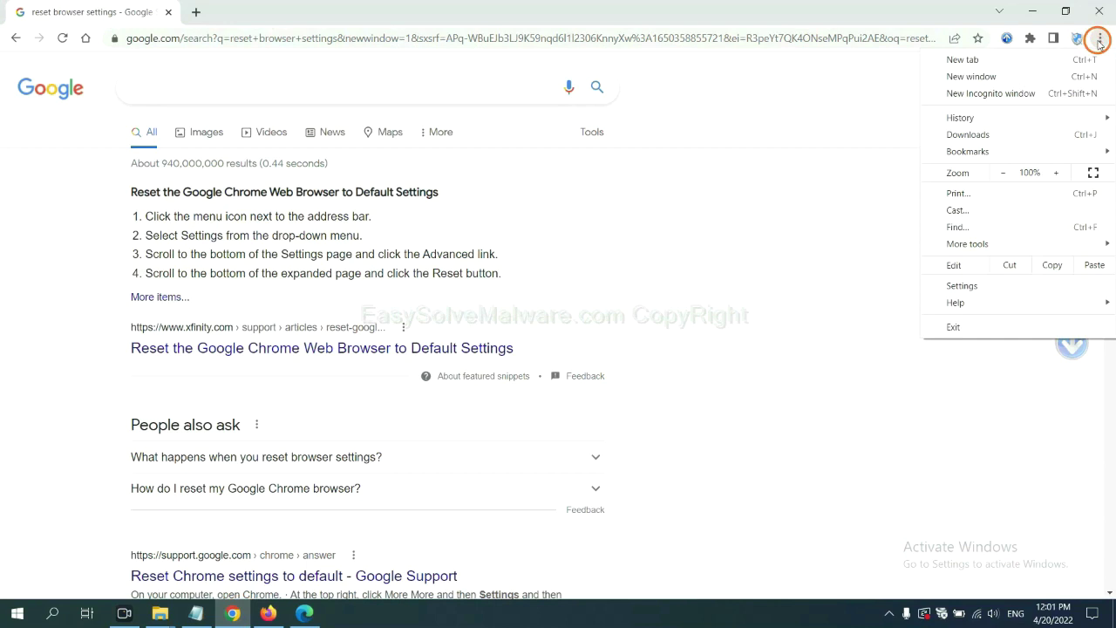
pyautogui.moveTo(1001, 244)
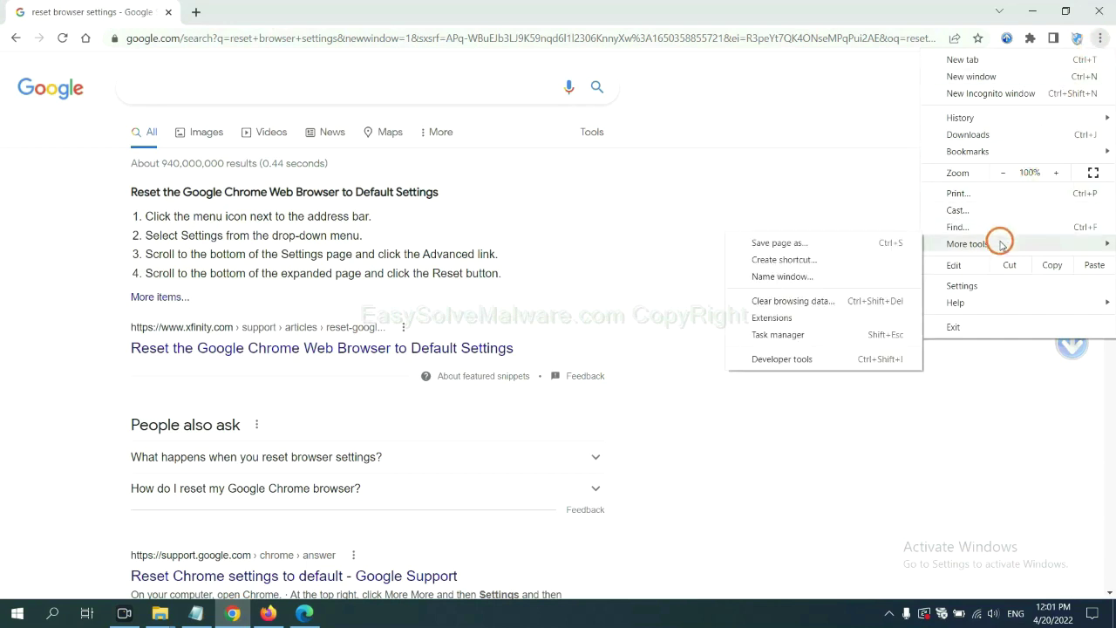
pyautogui.click(822, 317)
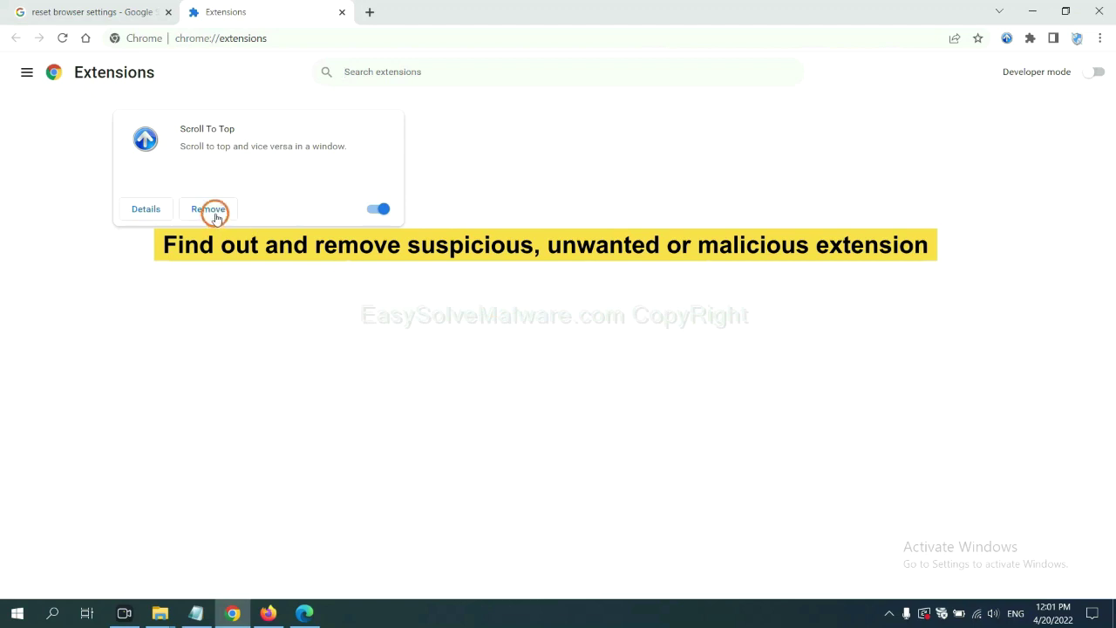
# Step: Open Firefox's Add-ons and themes manager and show the options for GIPHY for Firefox
pyautogui.click(268, 614)
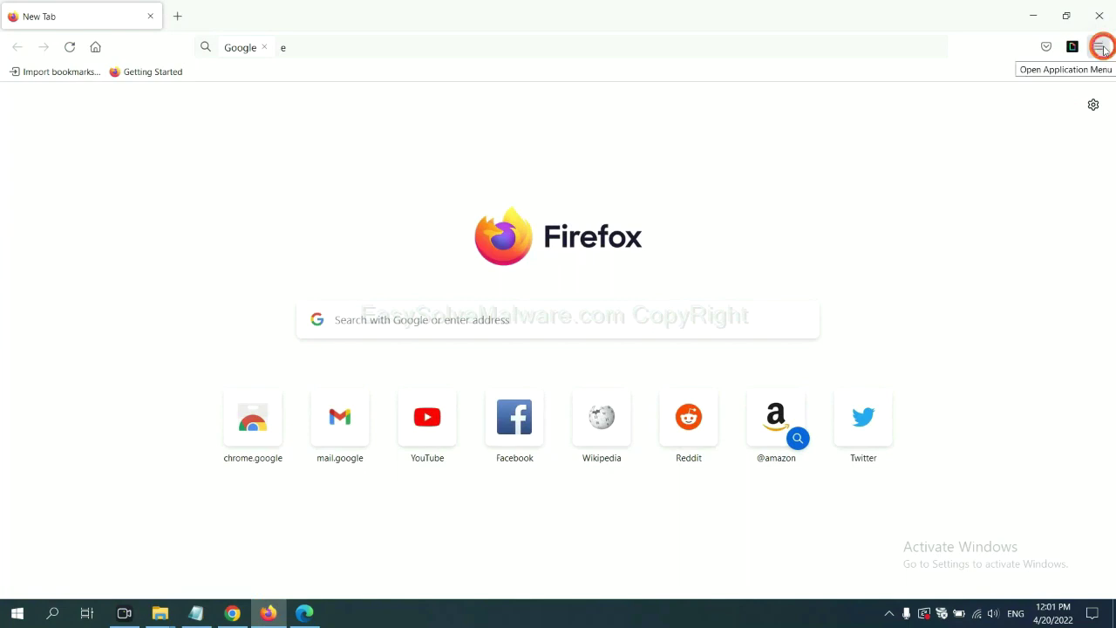
pyautogui.click(1102, 47)
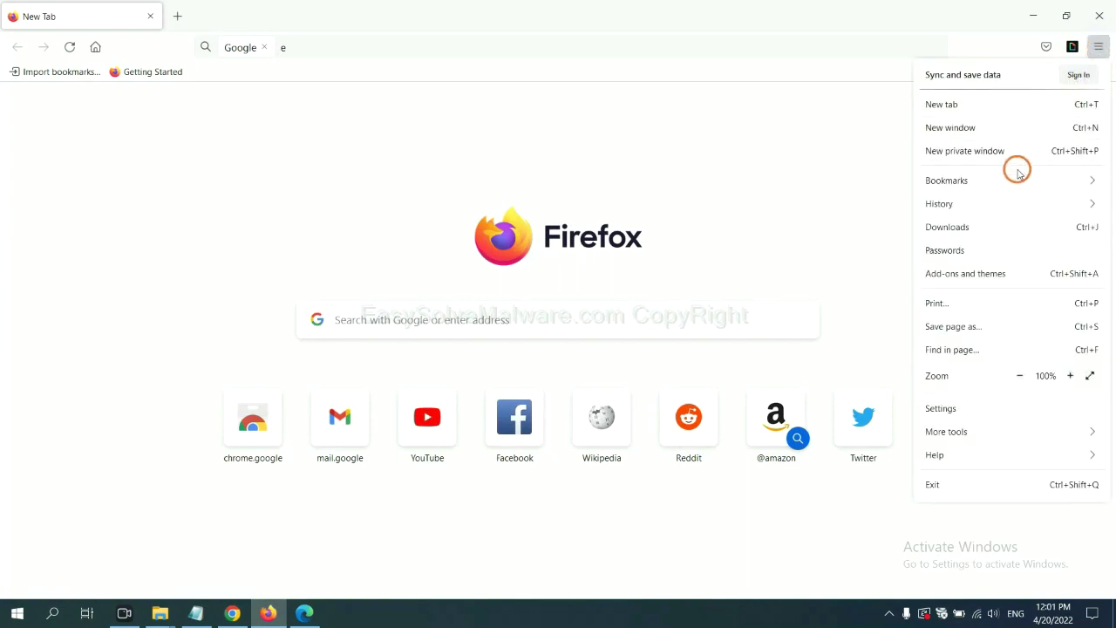
pyautogui.click(974, 274)
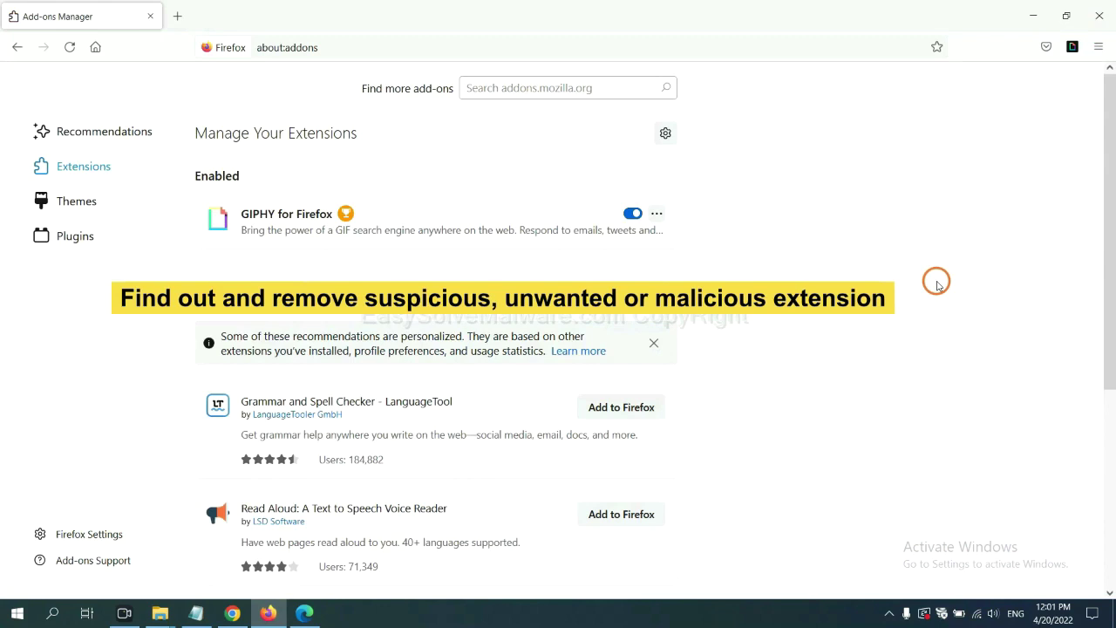
pyautogui.click(656, 214)
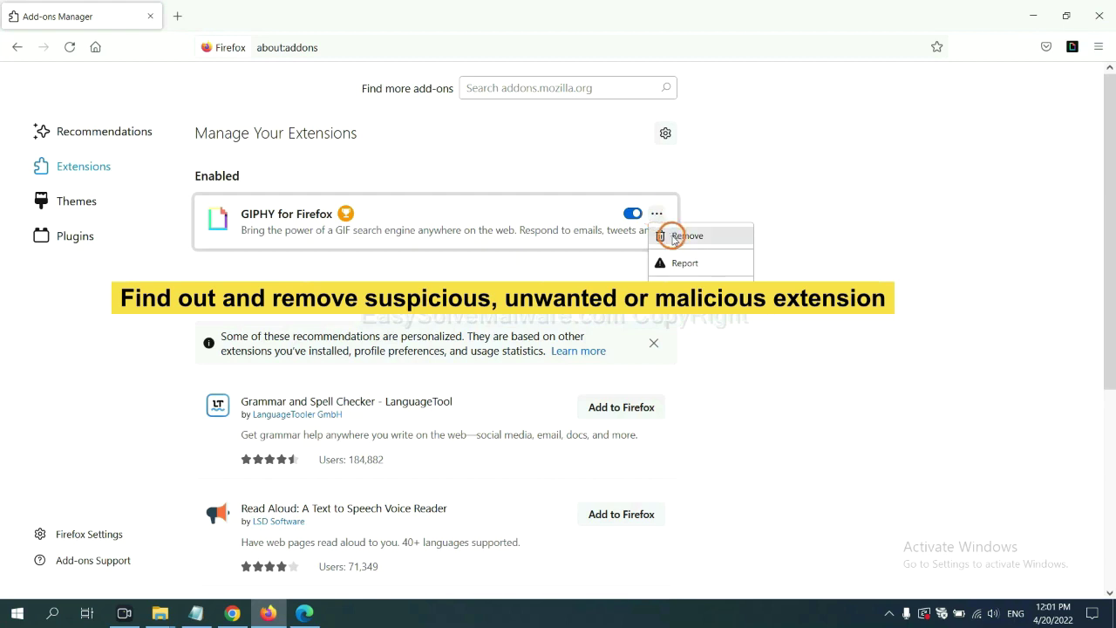
# Step: Open Edge's installed extensions page through Manage extensions
pyautogui.click(303, 613)
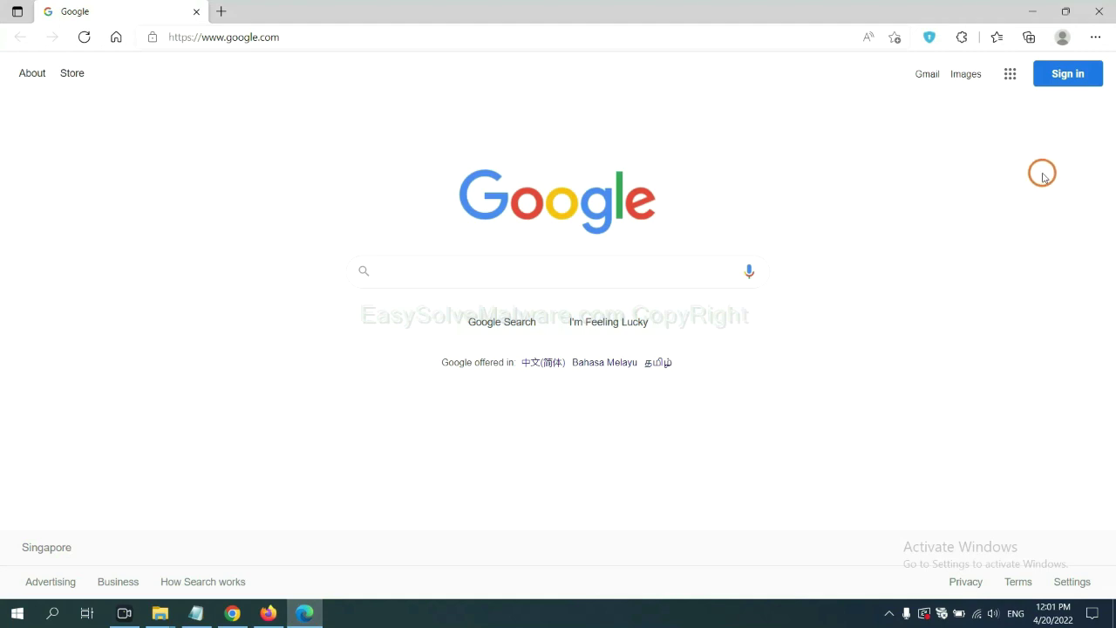
pyautogui.click(1094, 38)
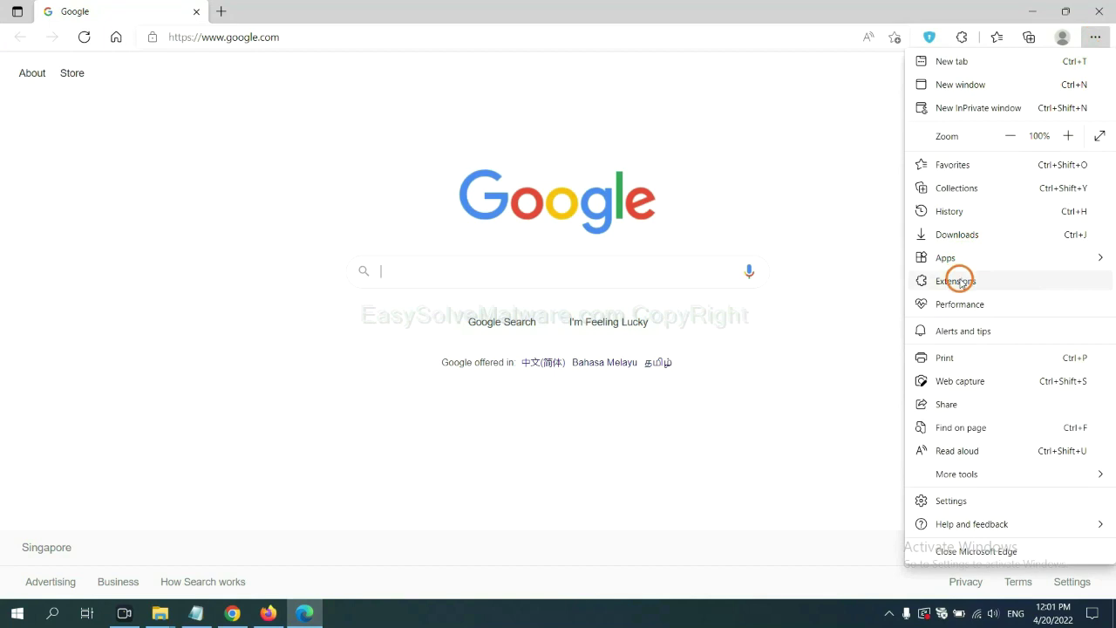
pyautogui.rightClick(957, 282)
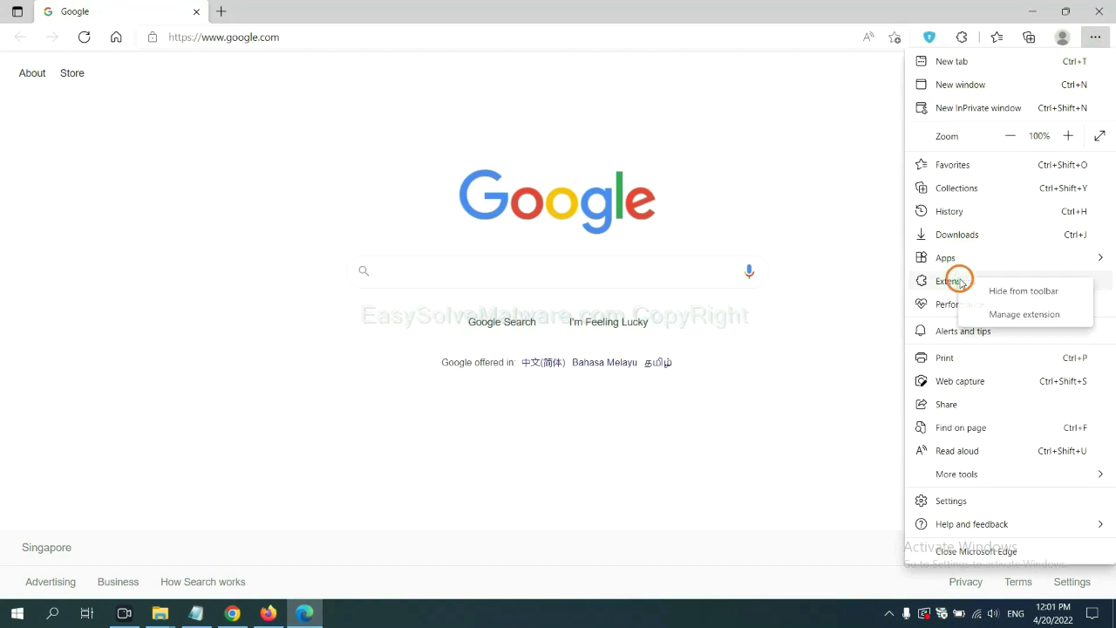
pyautogui.click(1003, 314)
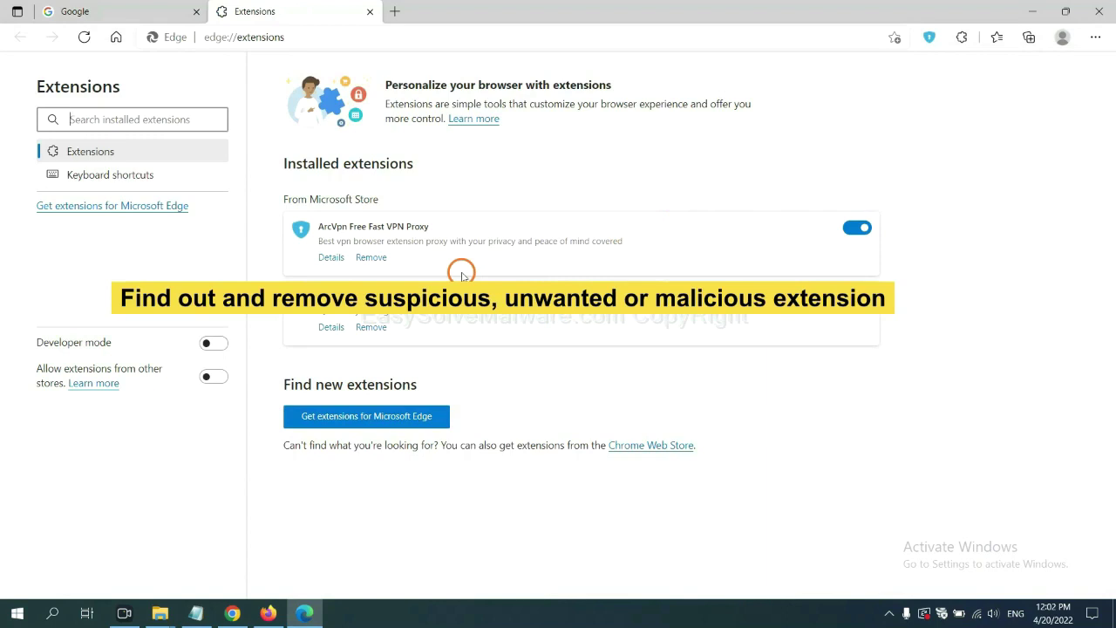
# Step: Remove the ArcVpn Free Fast VPN Proxy extension and show the desktop
pyautogui.click(381, 261)
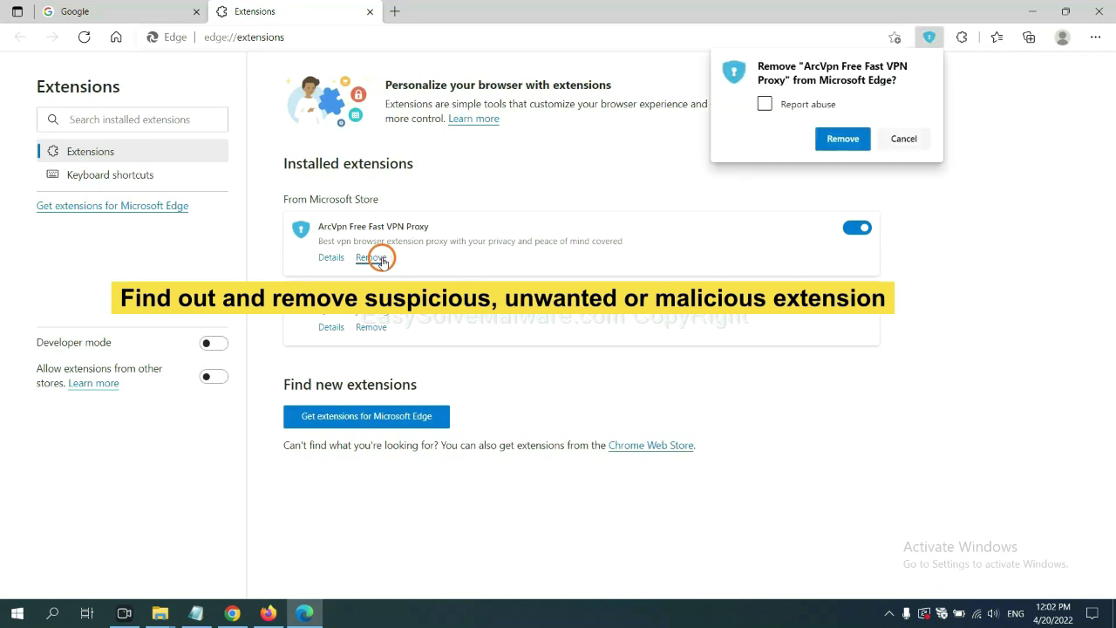
pyautogui.click(839, 142)
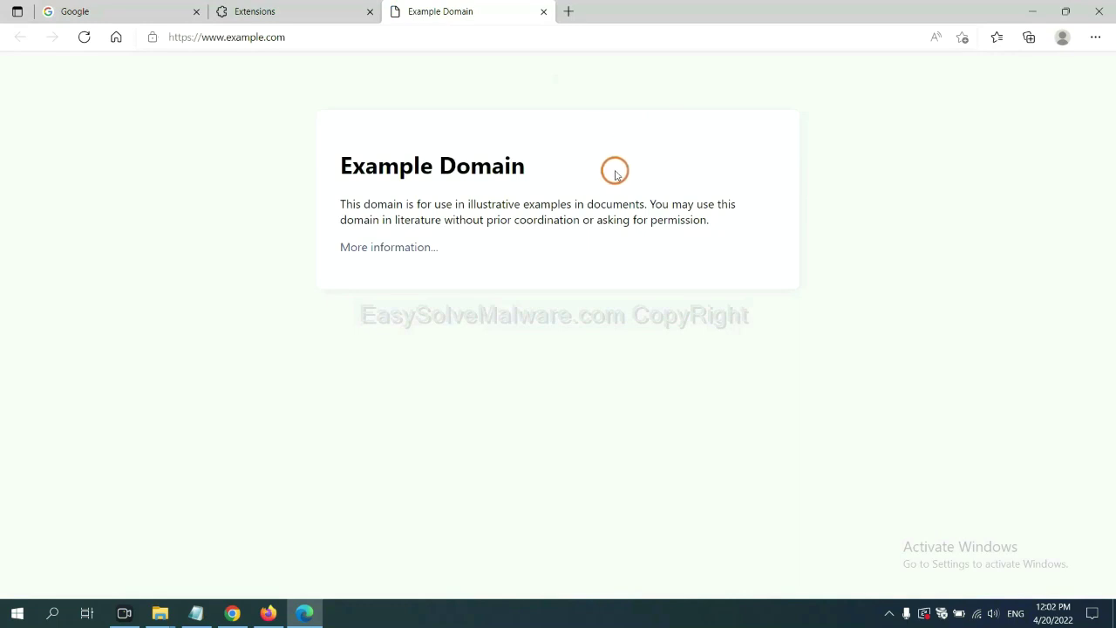
pyautogui.click(1112, 618)
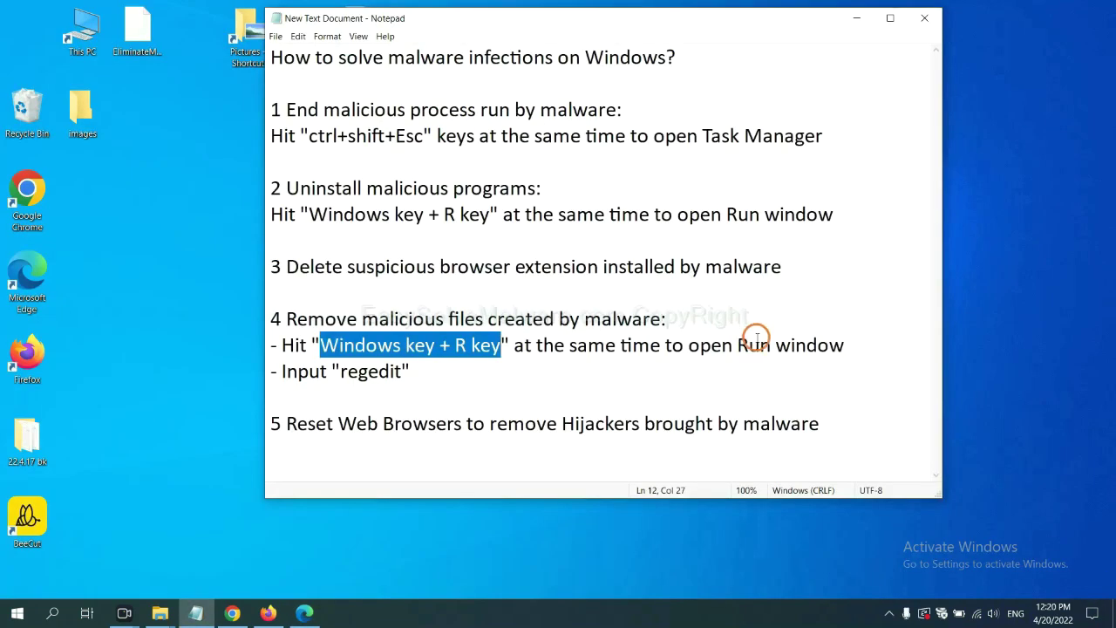
# Step: Highlight the two step-4 instruction lines in the Notepad removal notes
pyautogui.click(757, 344)
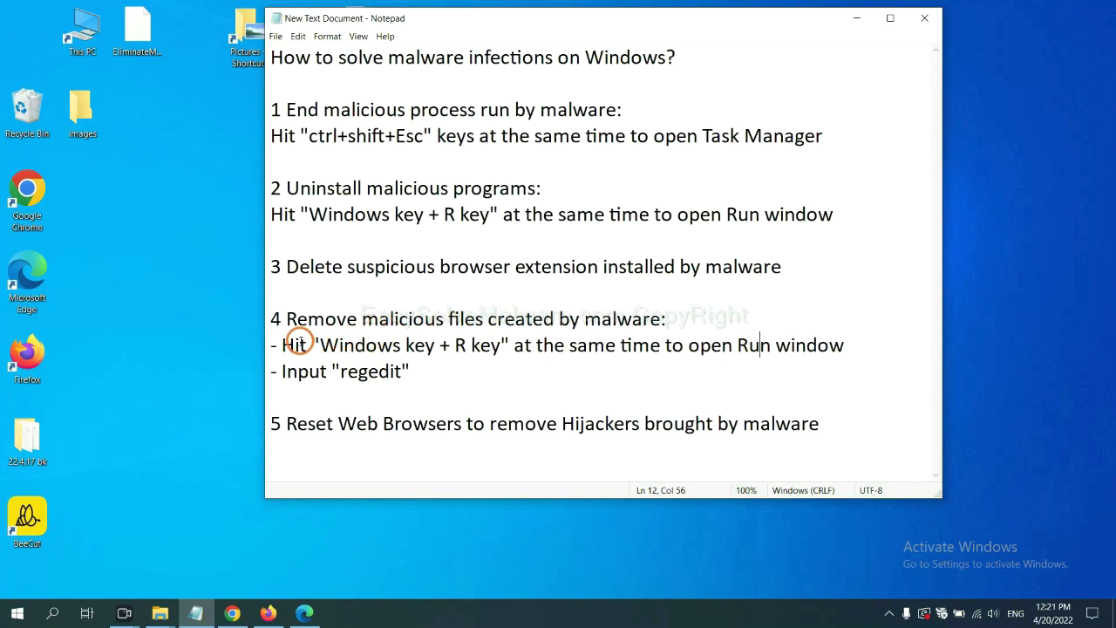
pyautogui.moveTo(288, 345); pyautogui.dragTo(635, 361)
pyautogui.click(648, 351)
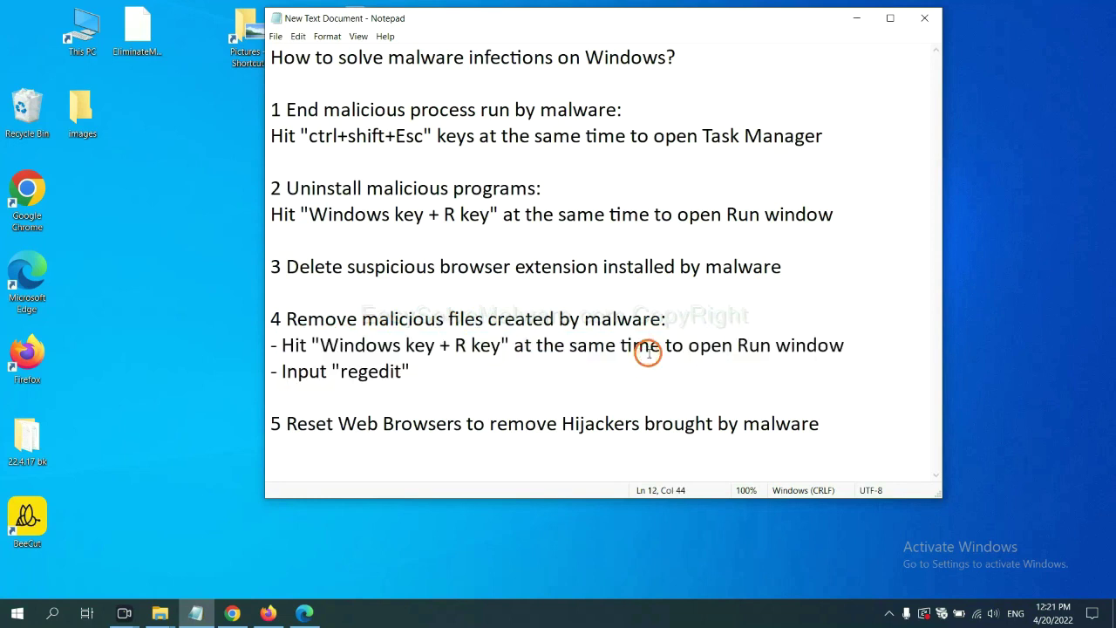
# Step: Launch the Registry Editor by running regedit from the Run box
pyautogui.press('super+r')
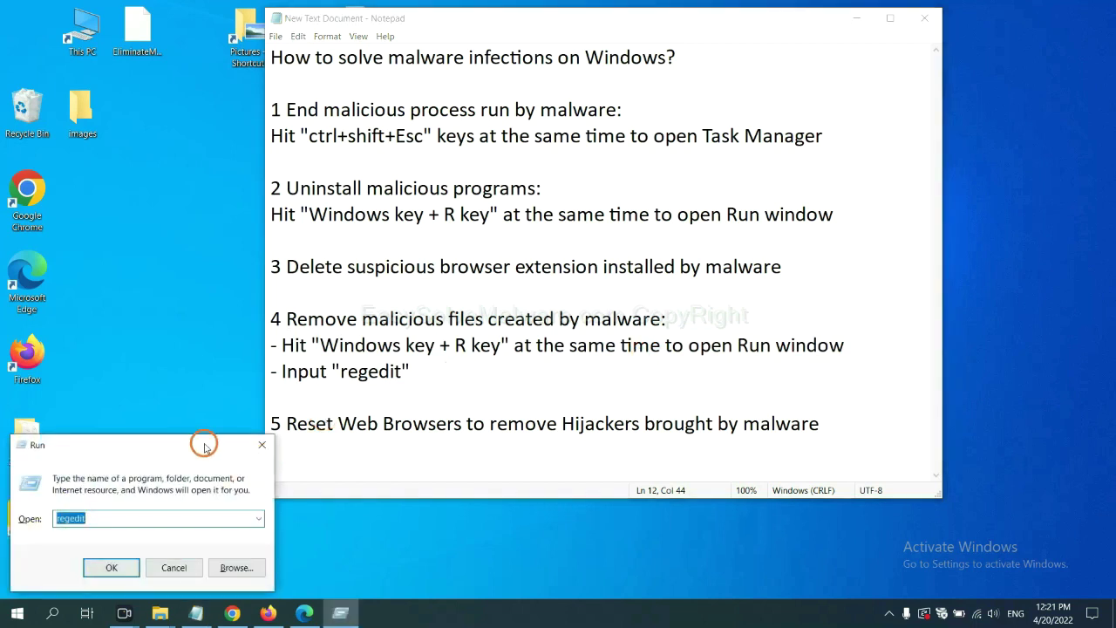
pyautogui.moveTo(204, 443); pyautogui.dragTo(883, 229)
pyautogui.click(787, 305)
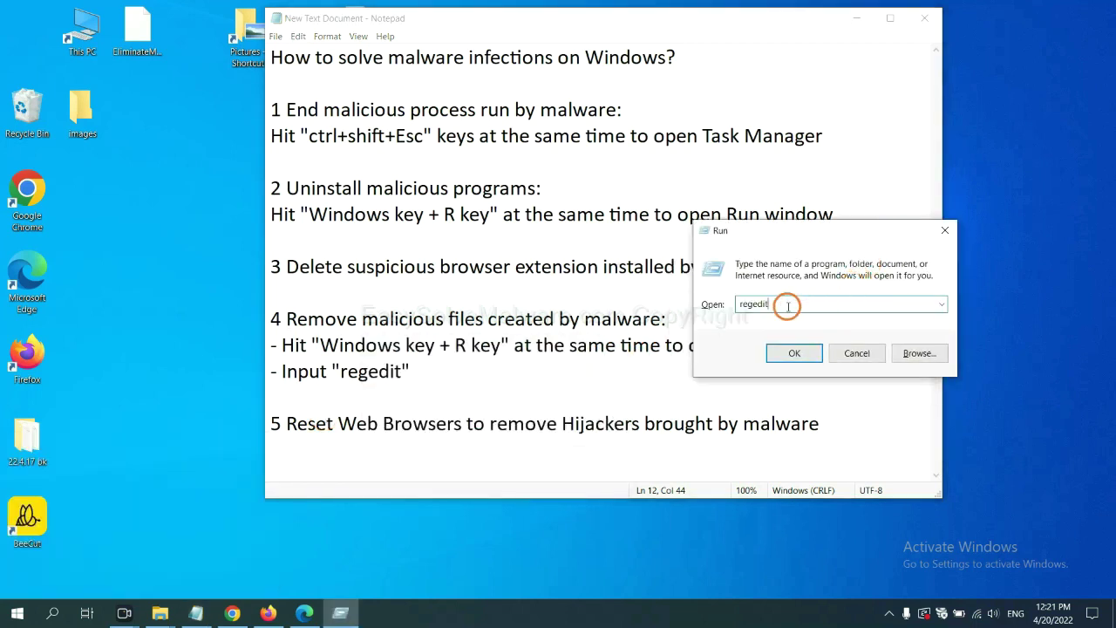
pyautogui.click(794, 352)
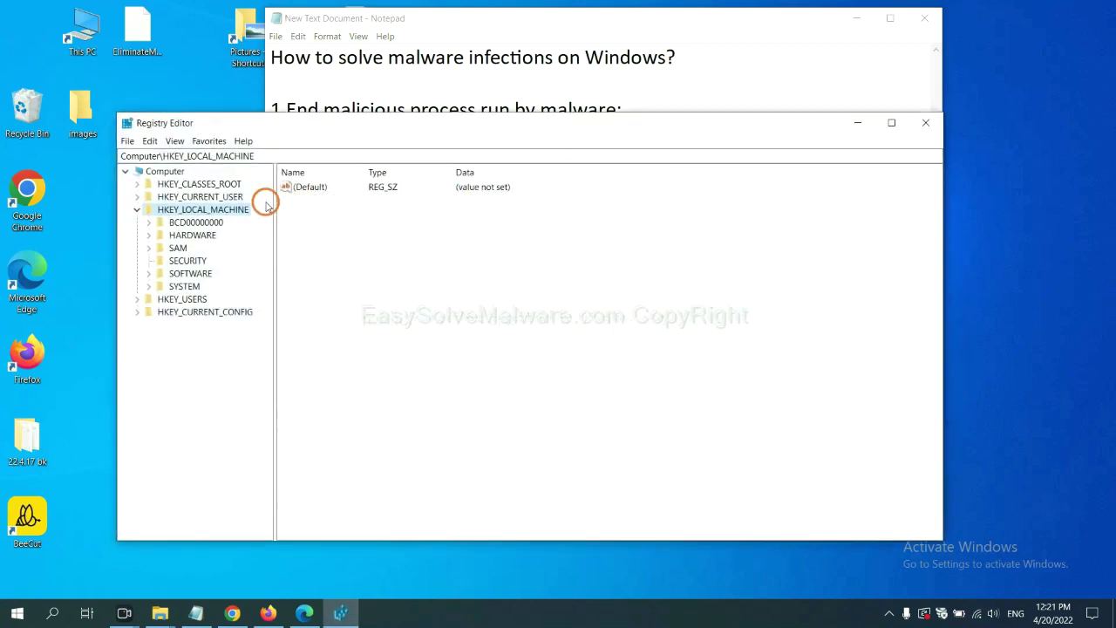
# Step: Search the registry for 'be', locating the BeeCut.exe value under FEATURE_BROWSER_EMULATION
pyautogui.click(155, 142)
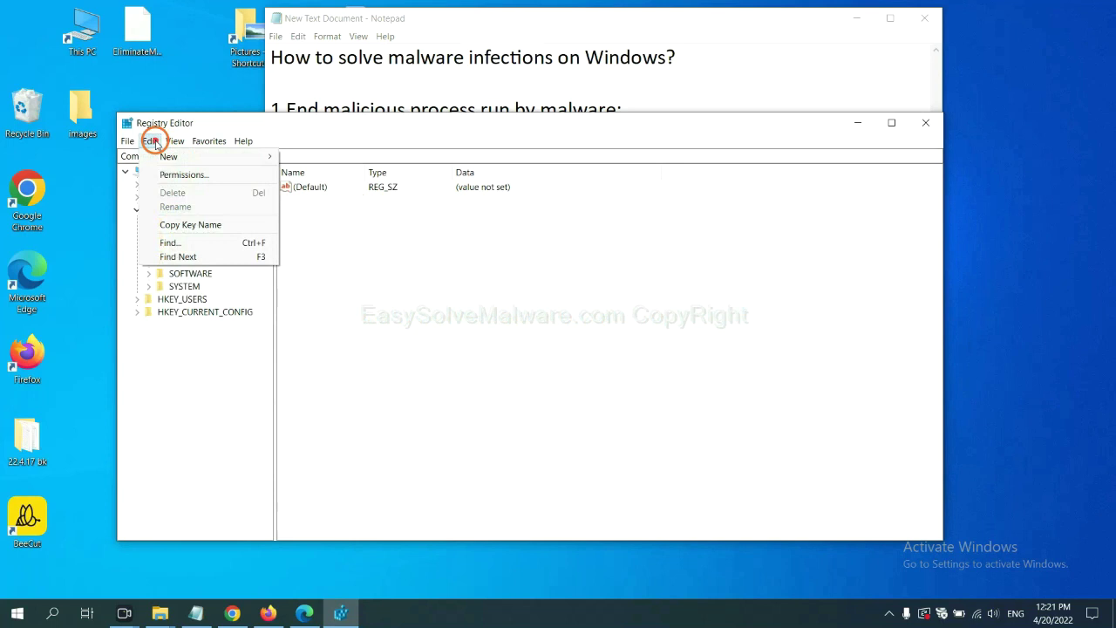
pyautogui.click(196, 243)
pyautogui.moveTo(317, 184); pyautogui.dragTo(426, 209)
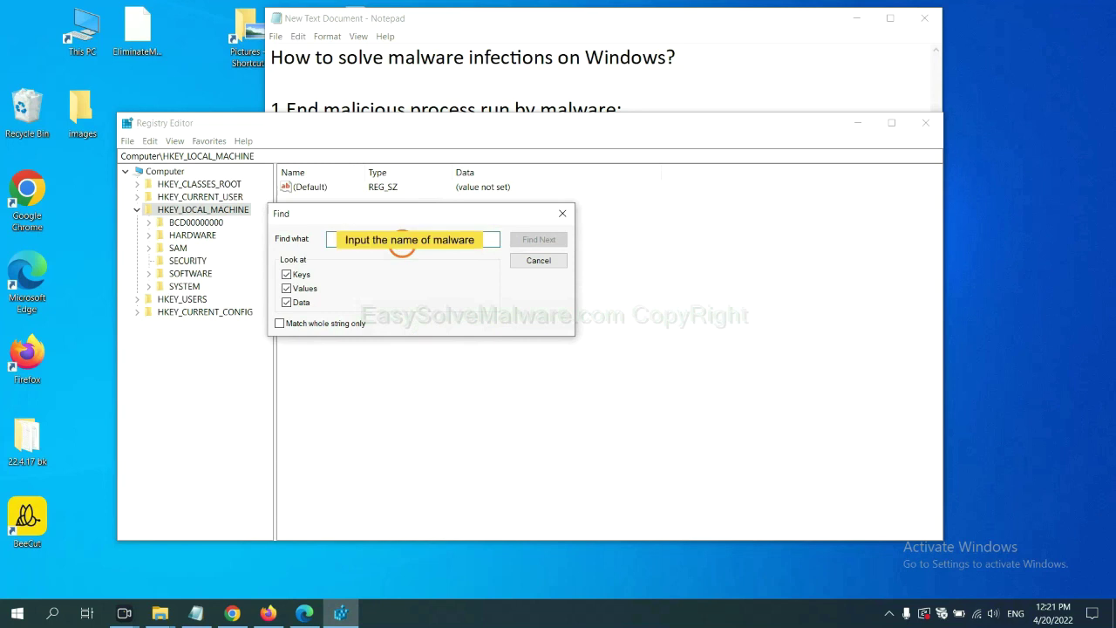
pyautogui.write('be')
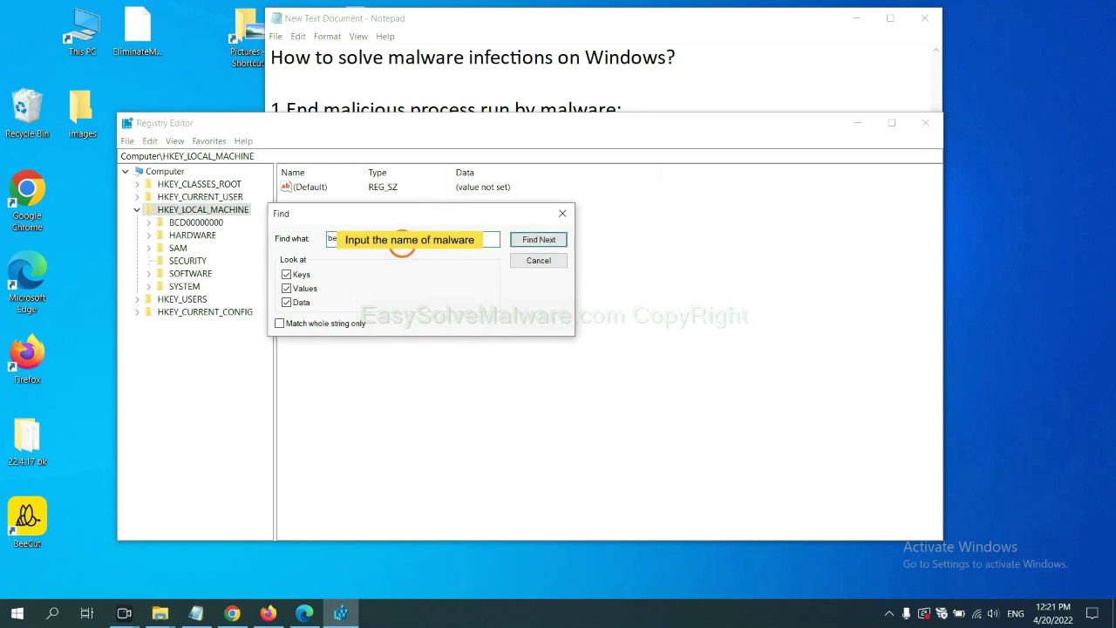
pyautogui.click(538, 239)
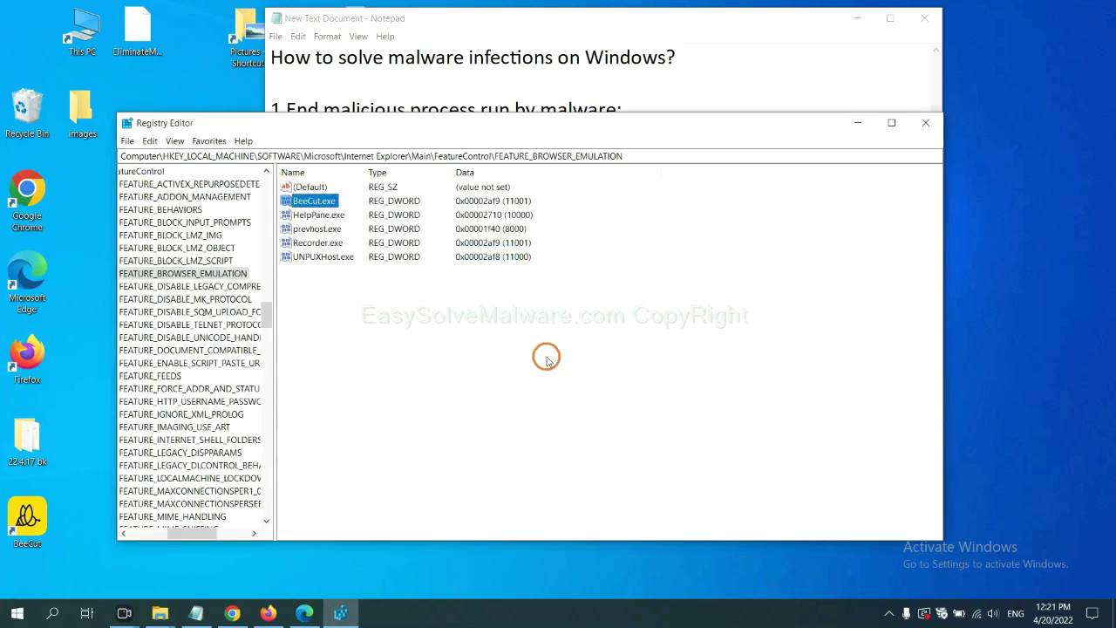
pyautogui.moveTo(191, 534); pyautogui.dragTo(178, 532)
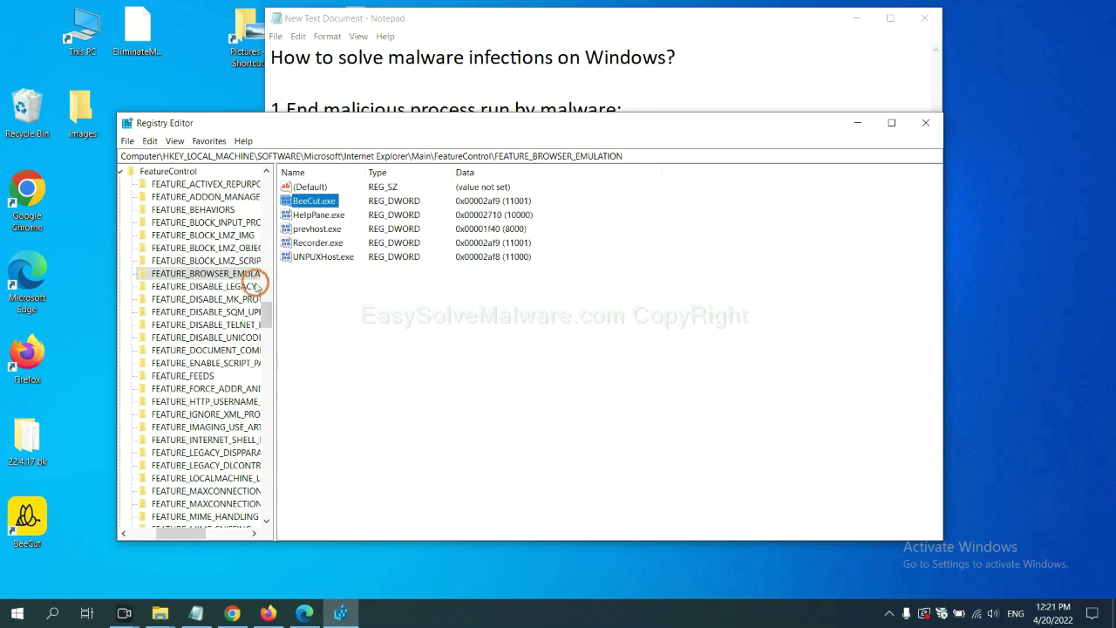
pyautogui.rightClick(225, 273)
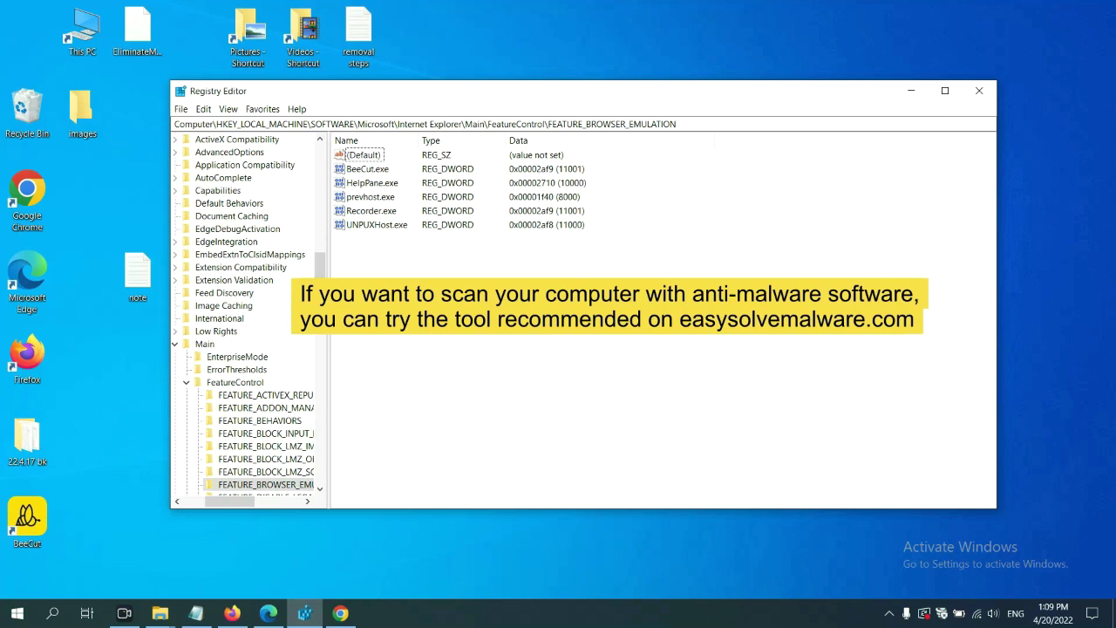
# Step: Switch to Chrome and scroll through the easysolvemalware.com malware-removal guide
pyautogui.click(346, 615)
pyautogui.scroll(-2, 816, 375)
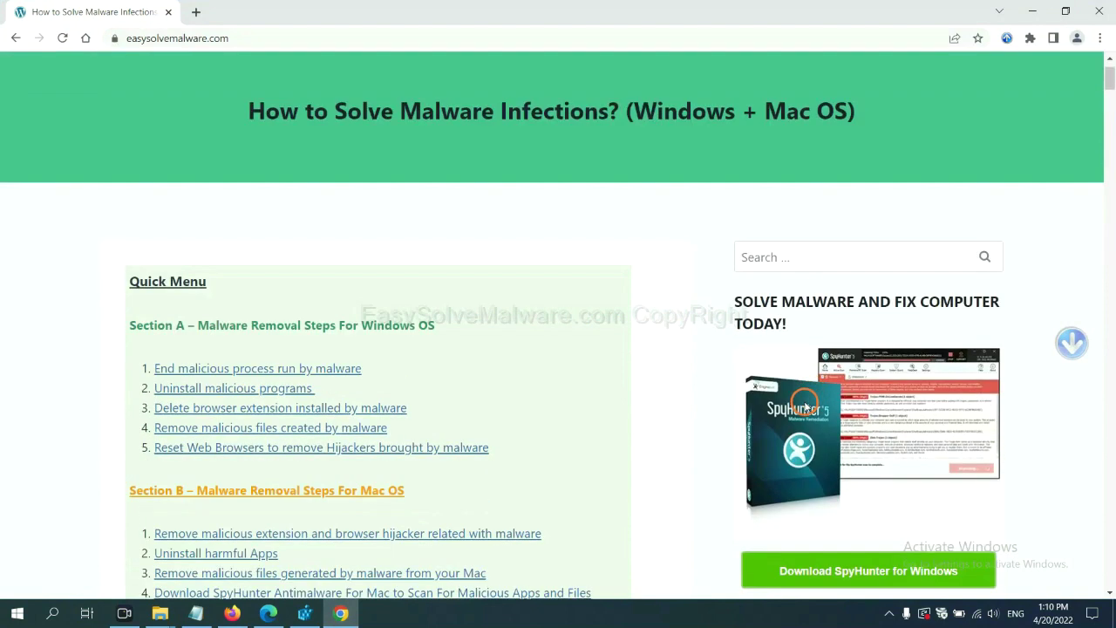
pyautogui.scroll(1, 805, 401)
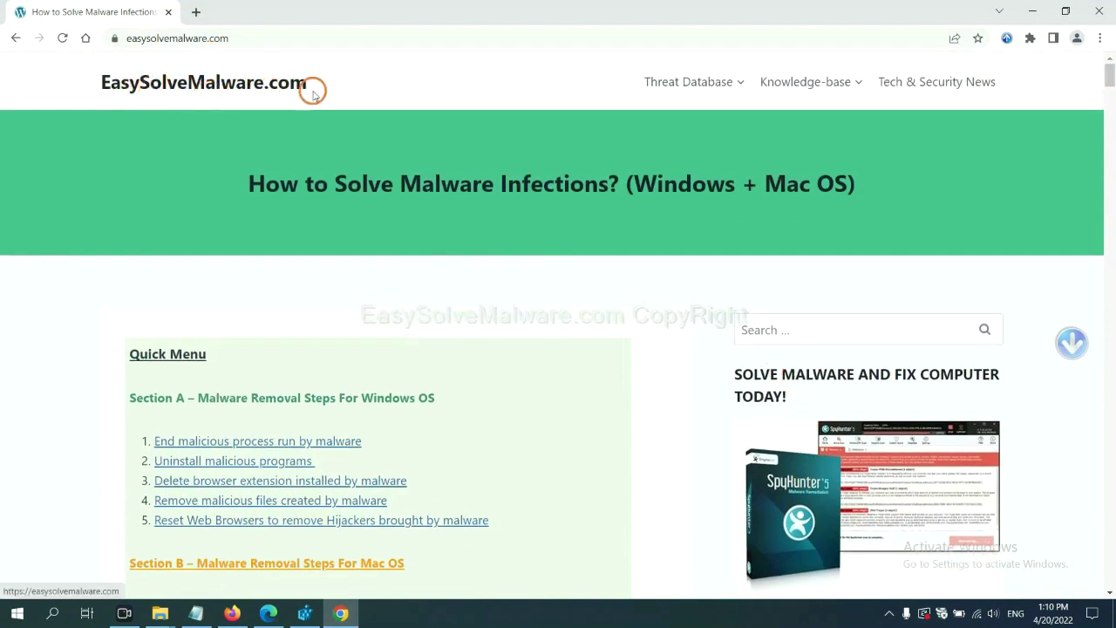
pyautogui.scroll(-3, 907, 393)
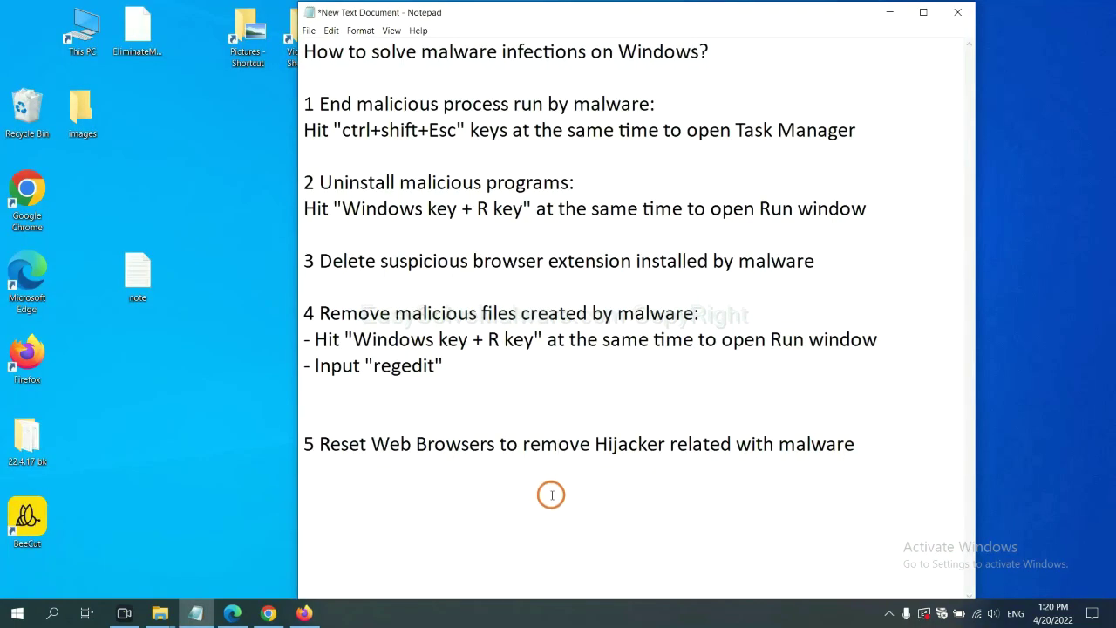
# Step: Find 'reset' in Chrome's settings and choose to restore settings to their original defaults
pyautogui.click(264, 616)
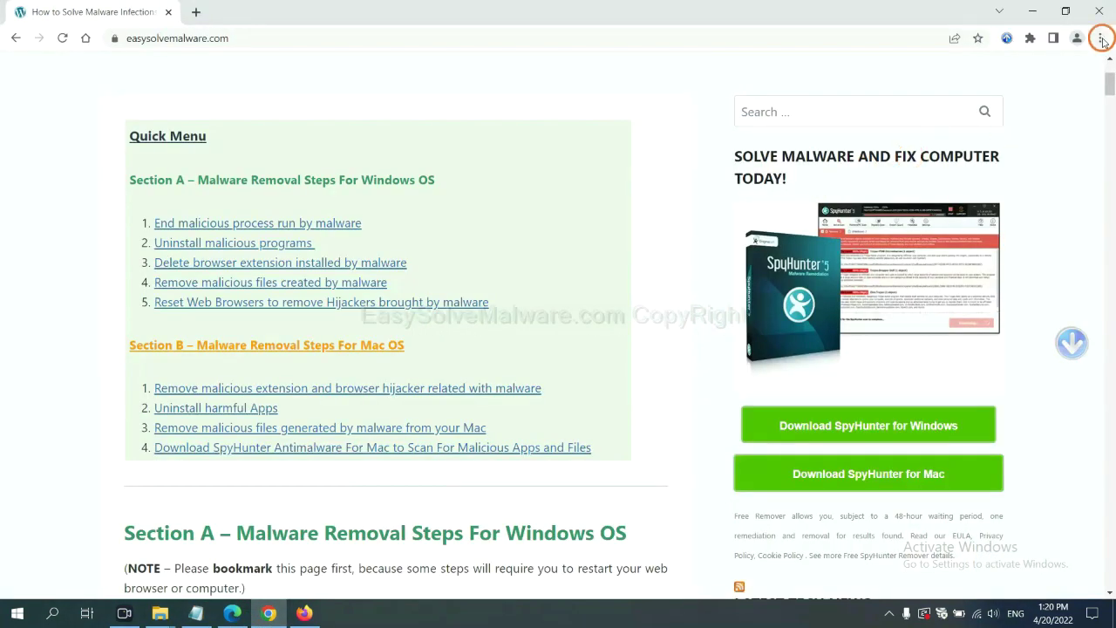
pyautogui.click(1102, 38)
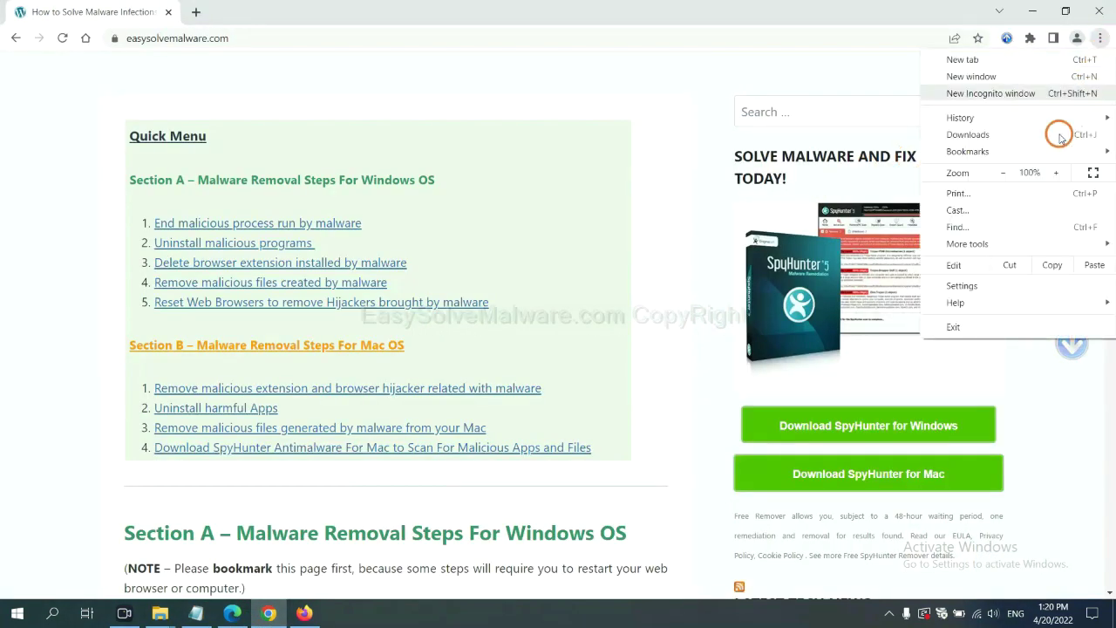
pyautogui.click(974, 286)
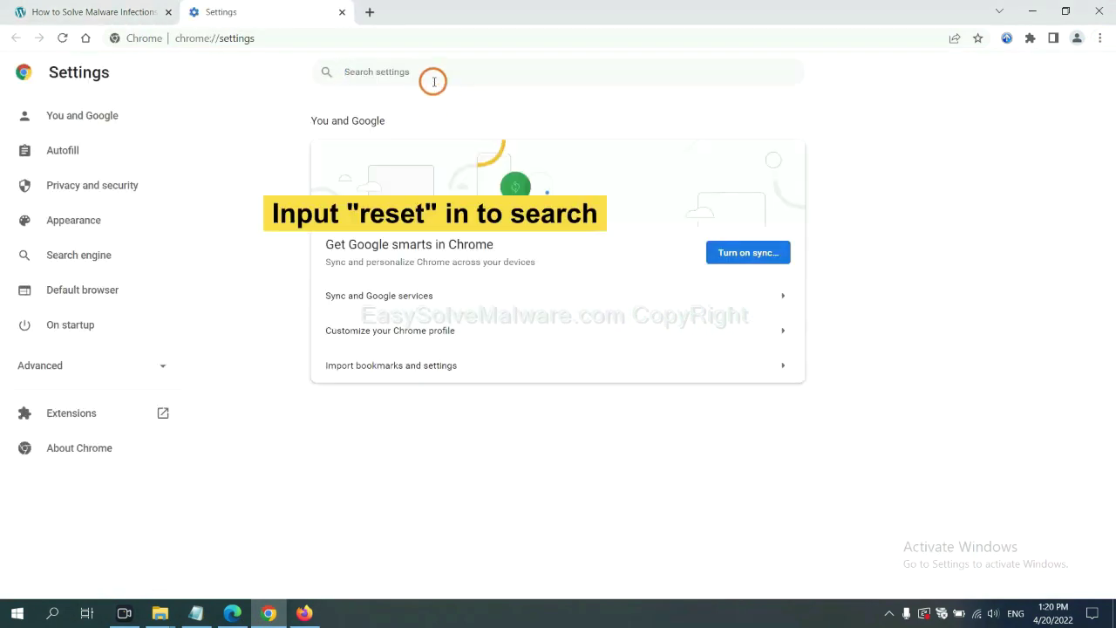
pyautogui.write('reset')
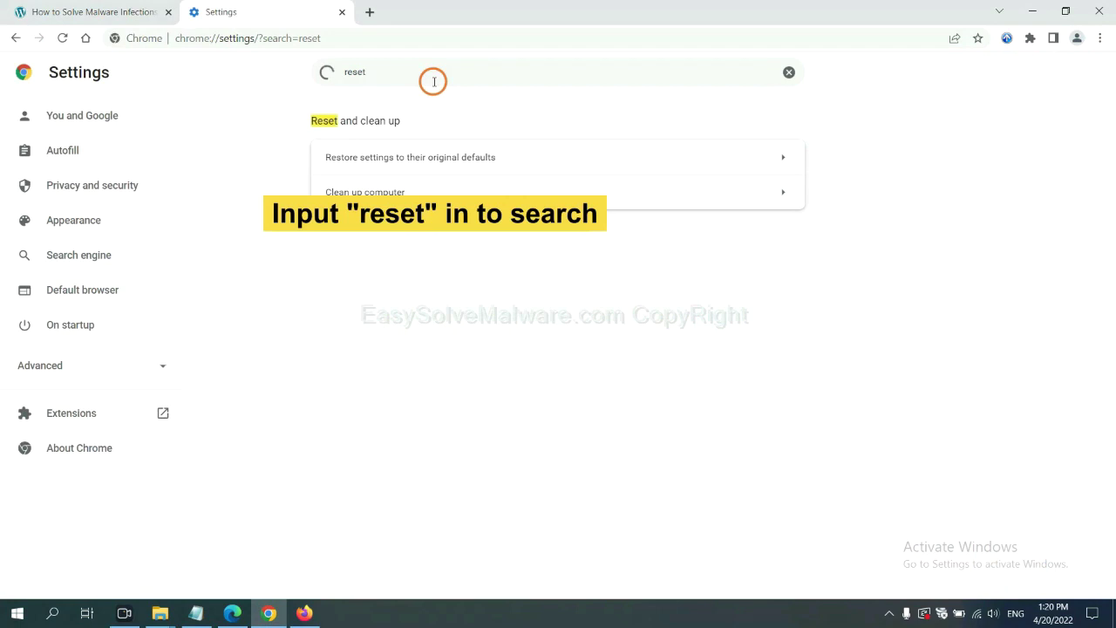
pyautogui.click(479, 156)
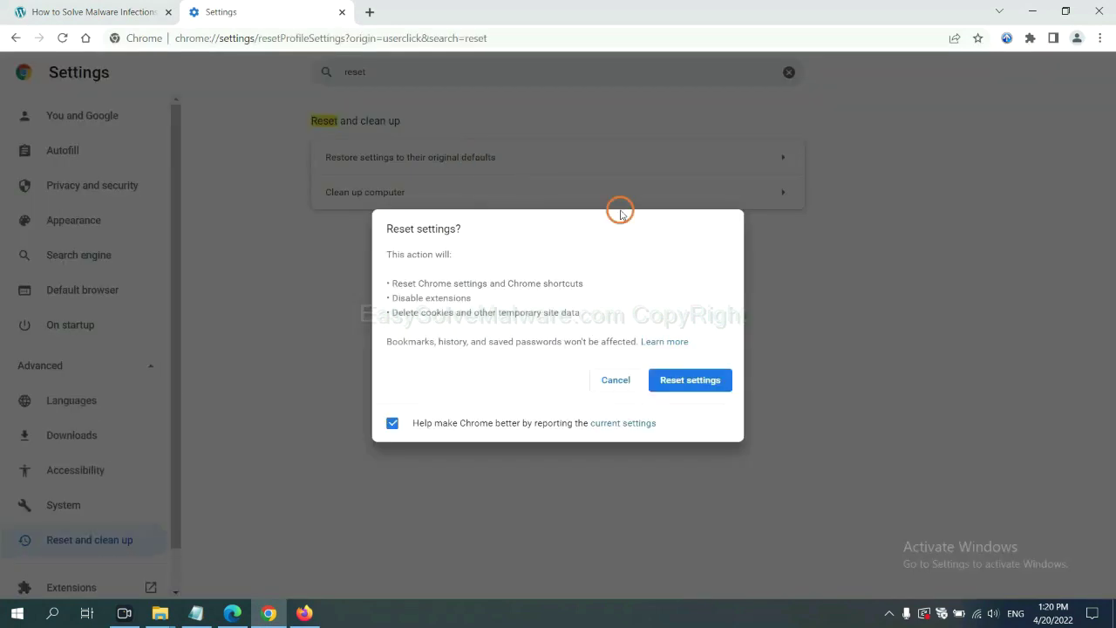
pyautogui.click(692, 382)
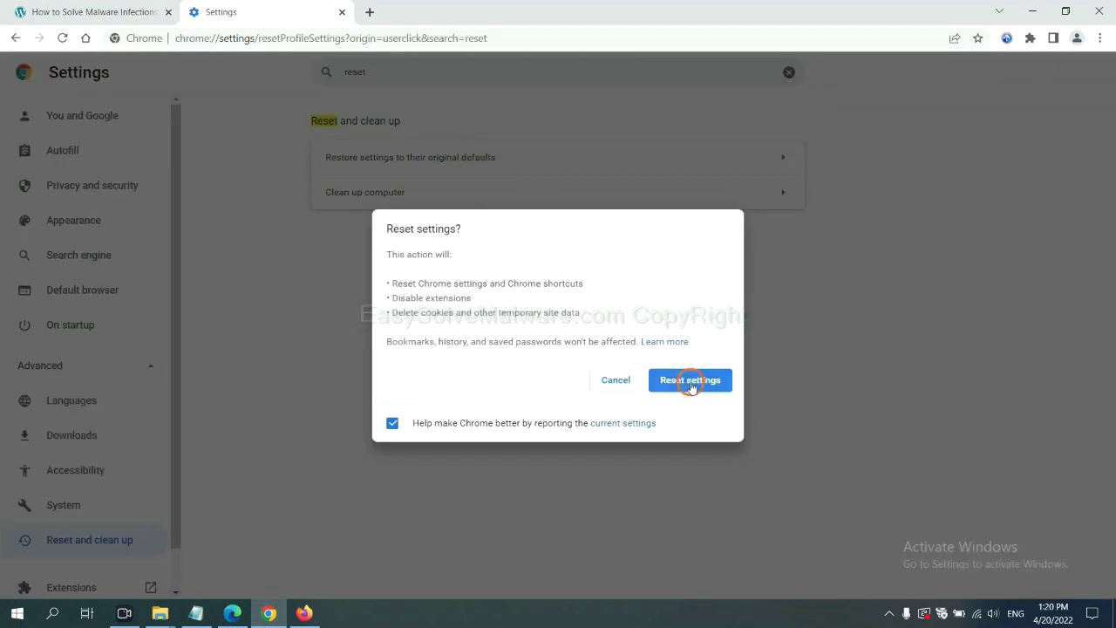
# Step: Refresh Firefox from its Troubleshooting Information page, then bring Microsoft Edge forward
pyautogui.click(307, 611)
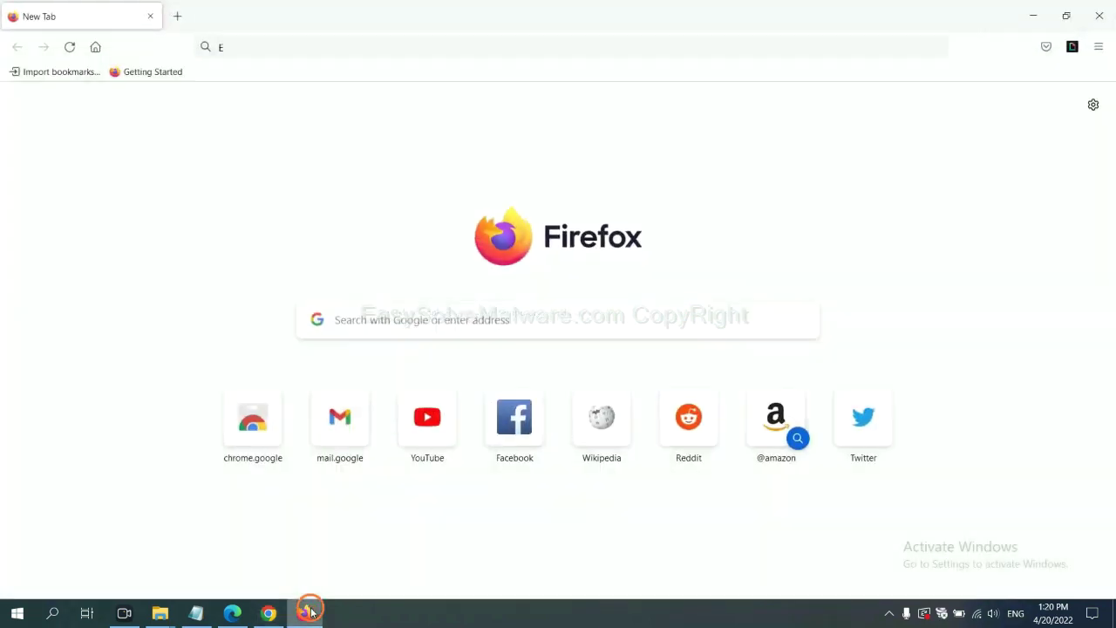
pyautogui.click(1098, 51)
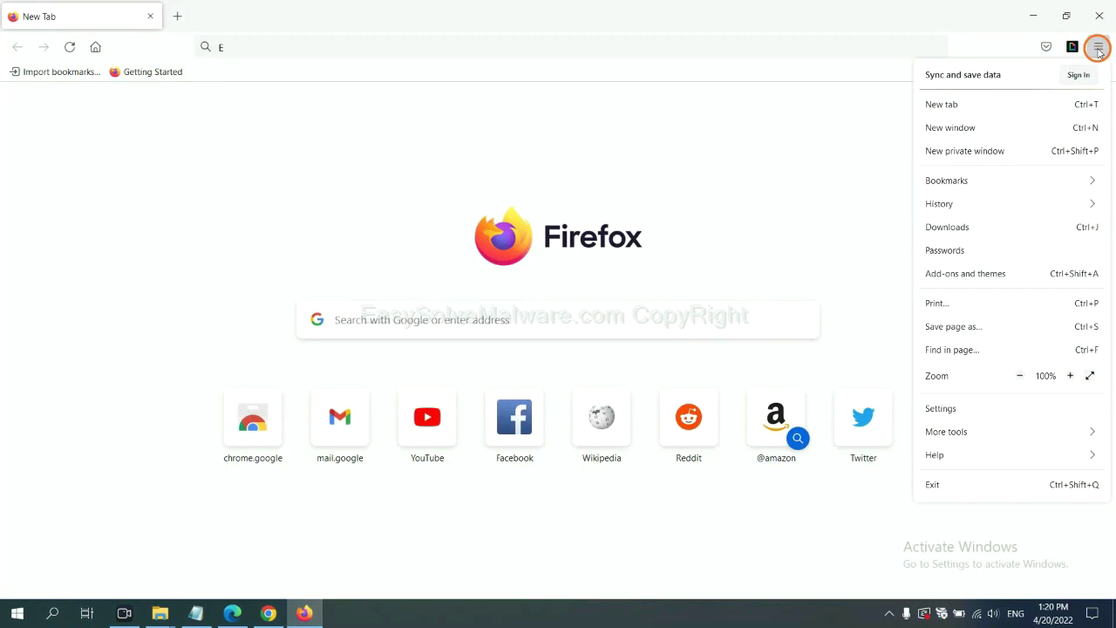
pyautogui.click(958, 453)
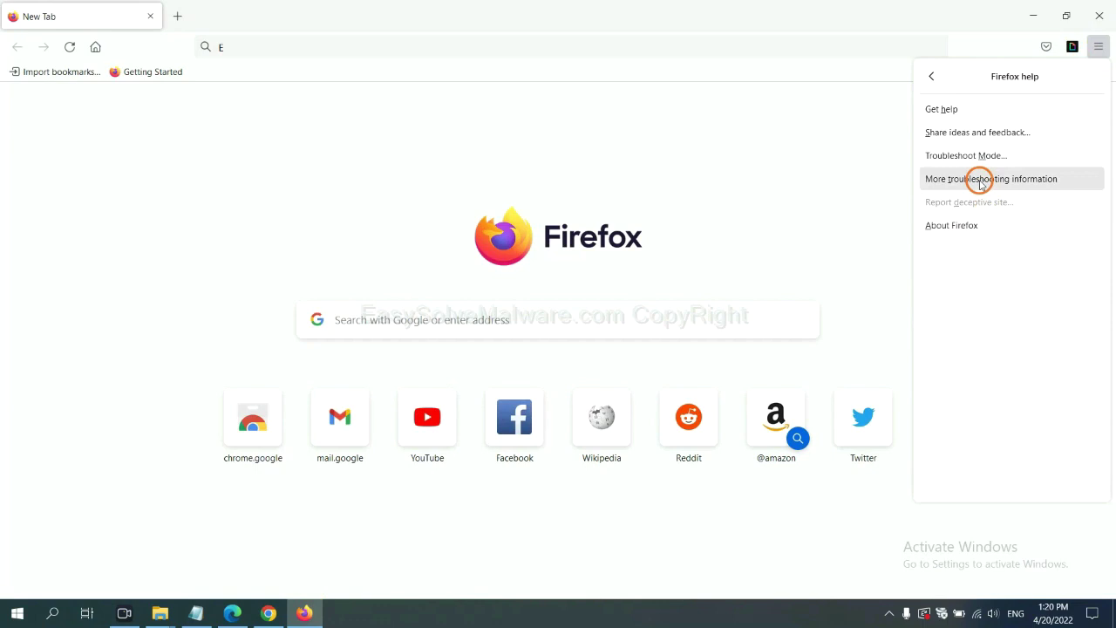
pyautogui.click(980, 181)
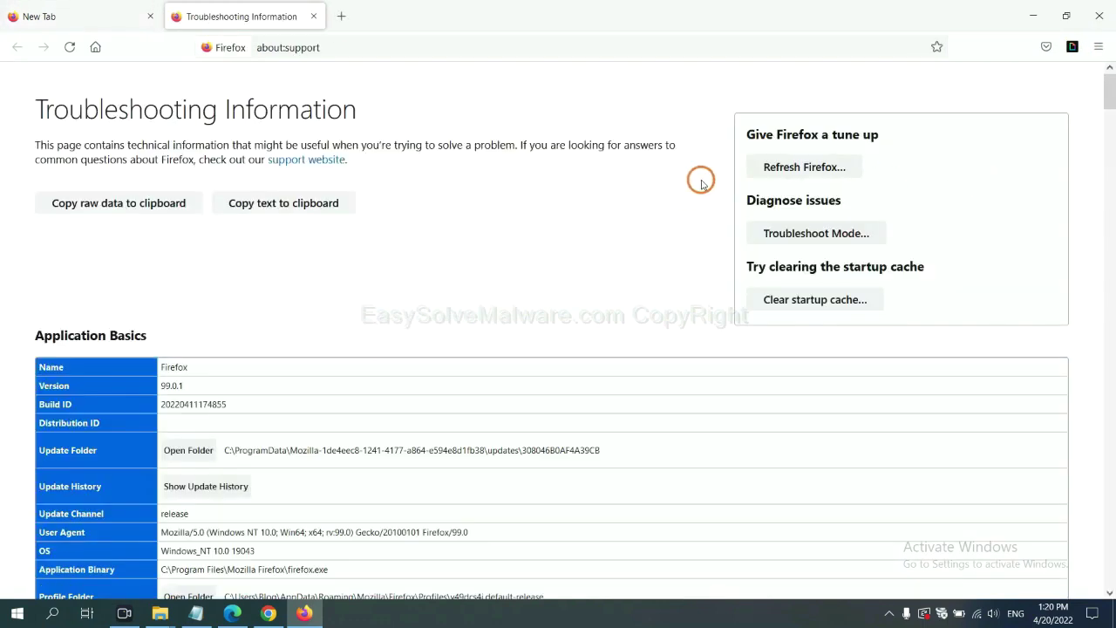
pyautogui.click(784, 170)
pyautogui.click(606, 171)
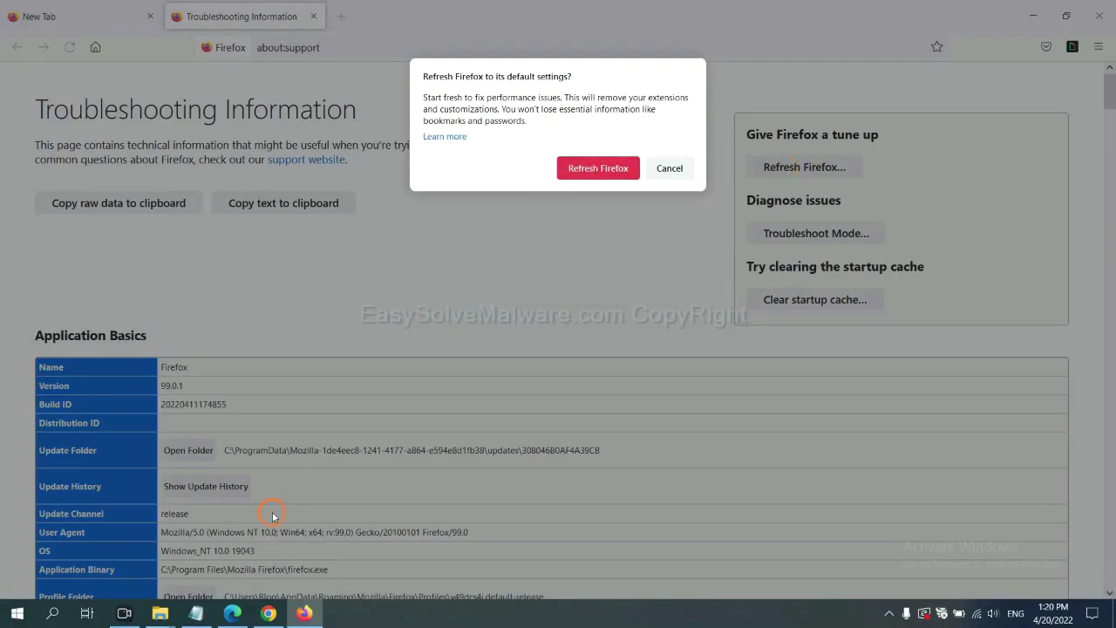
pyautogui.click(232, 613)
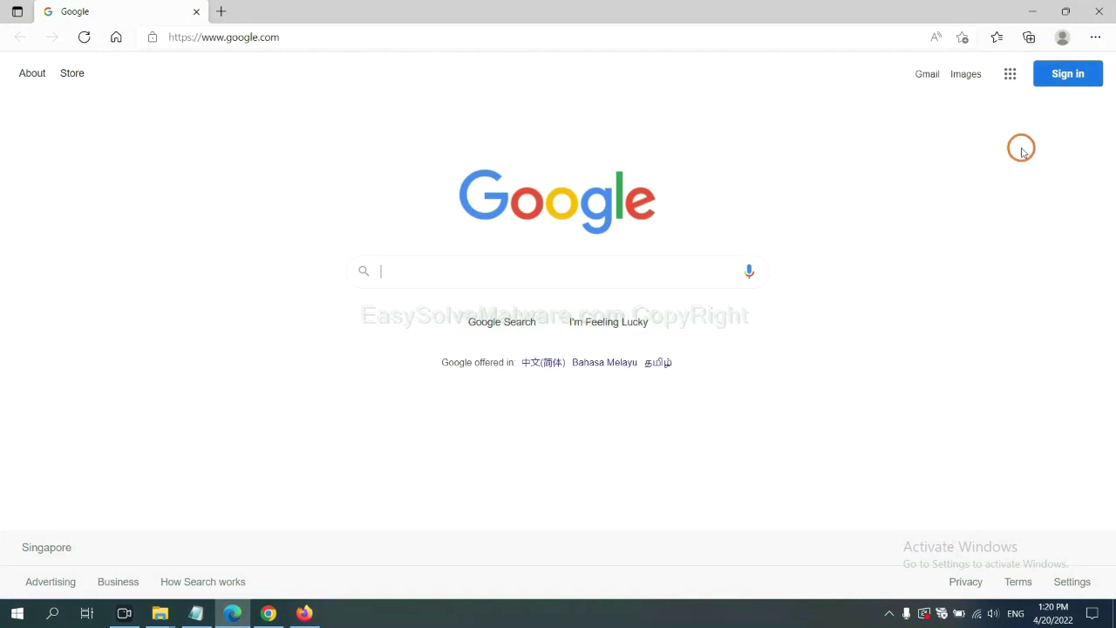
# Step: Find 'reset' in Edge's settings and choose to restore settings to their default values
pyautogui.click(1095, 37)
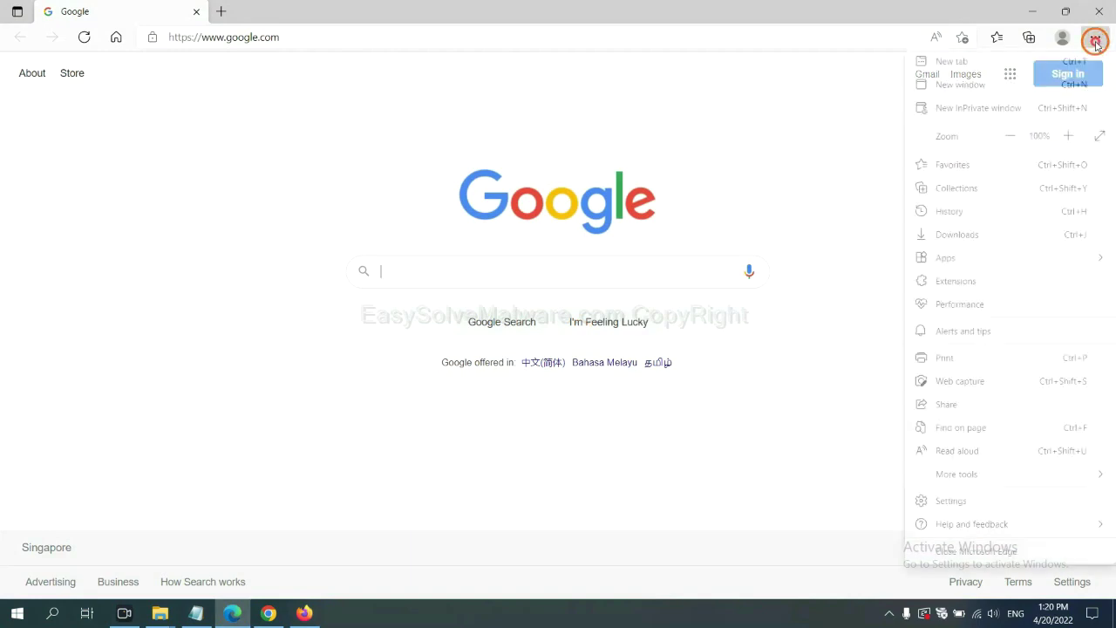
pyautogui.click(954, 501)
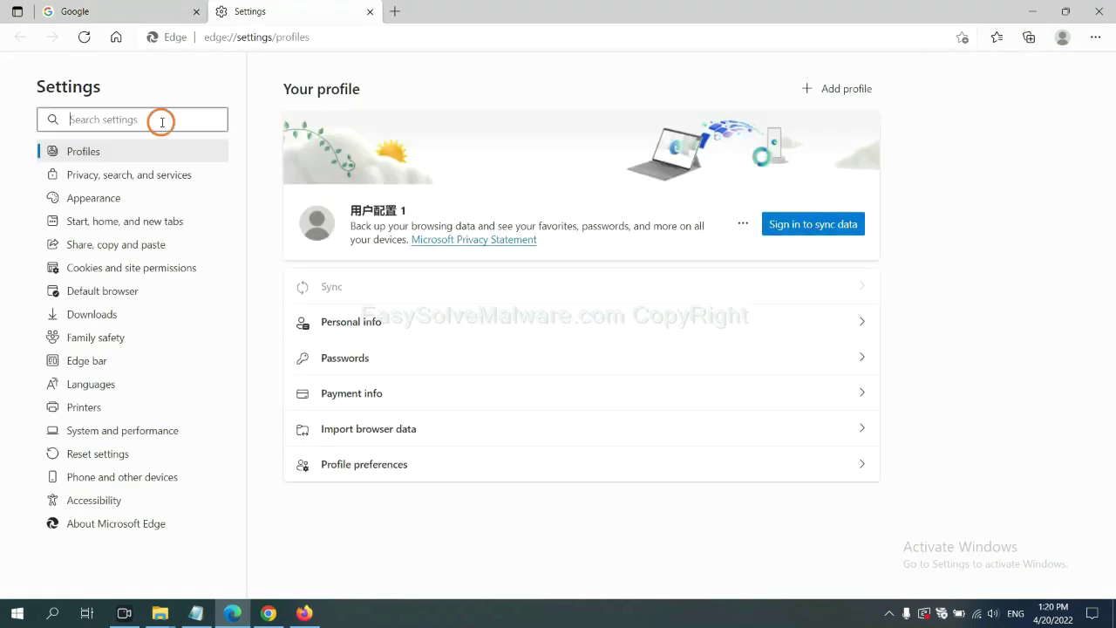
pyautogui.write('re')
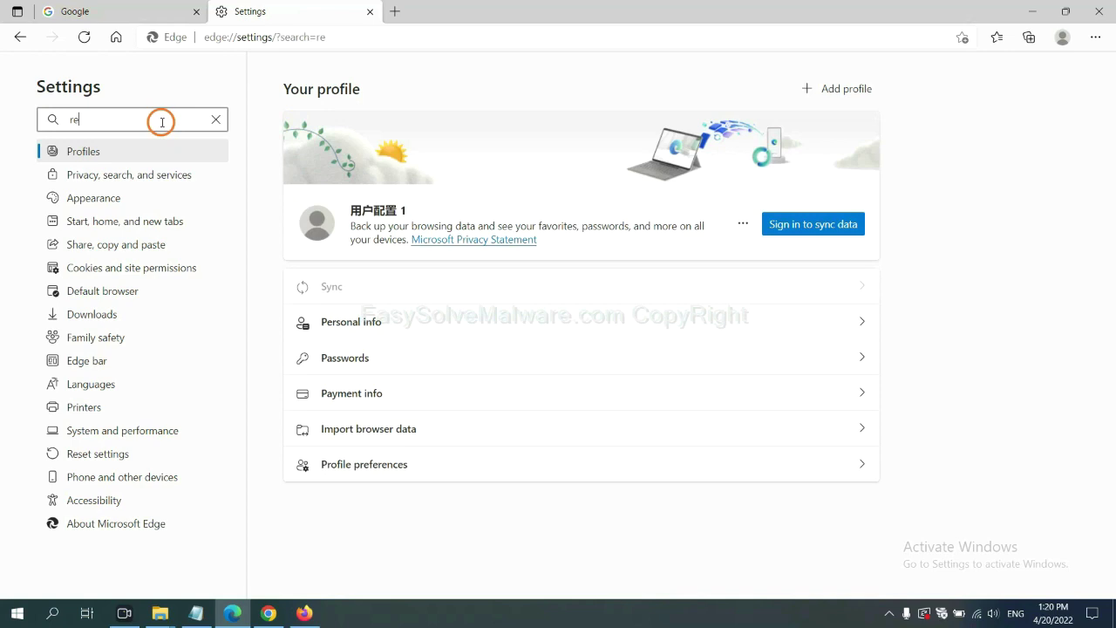
pyautogui.write('set')
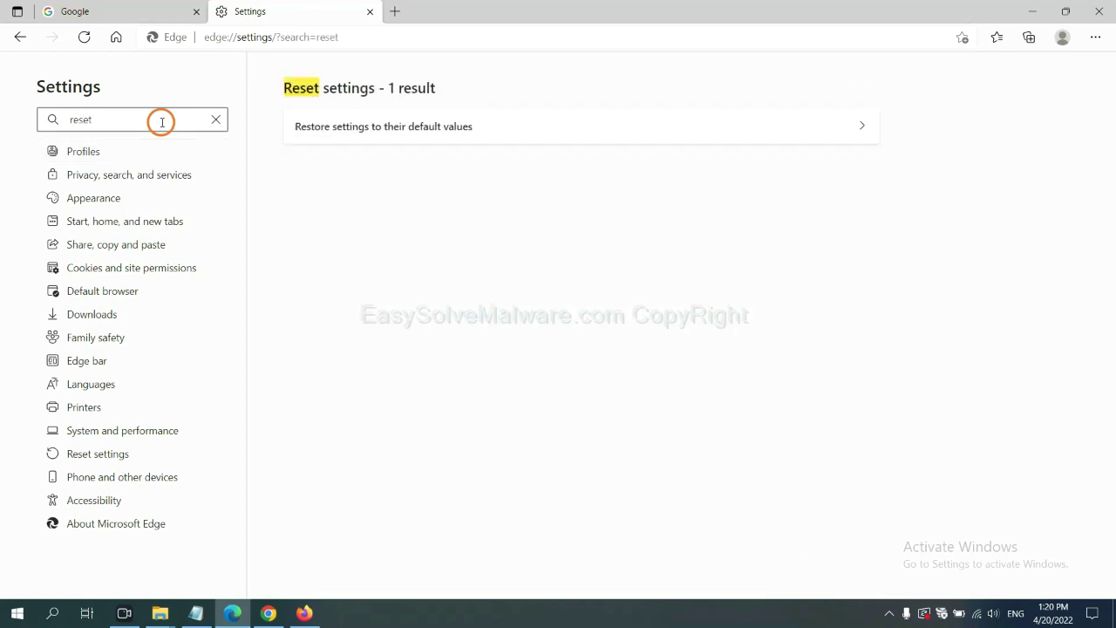
pyautogui.click(392, 122)
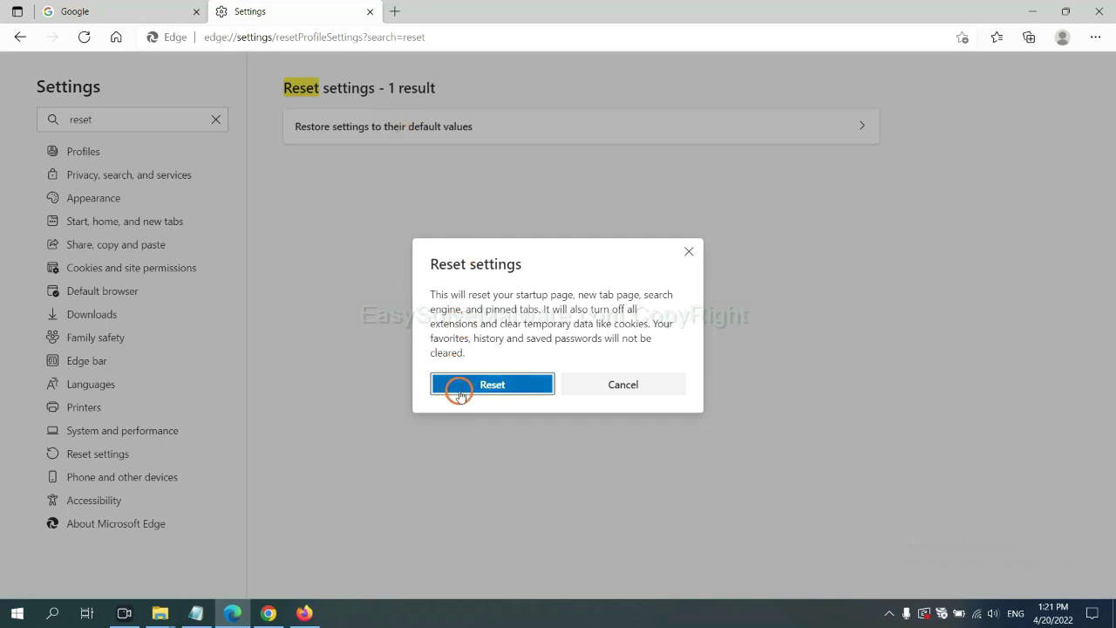